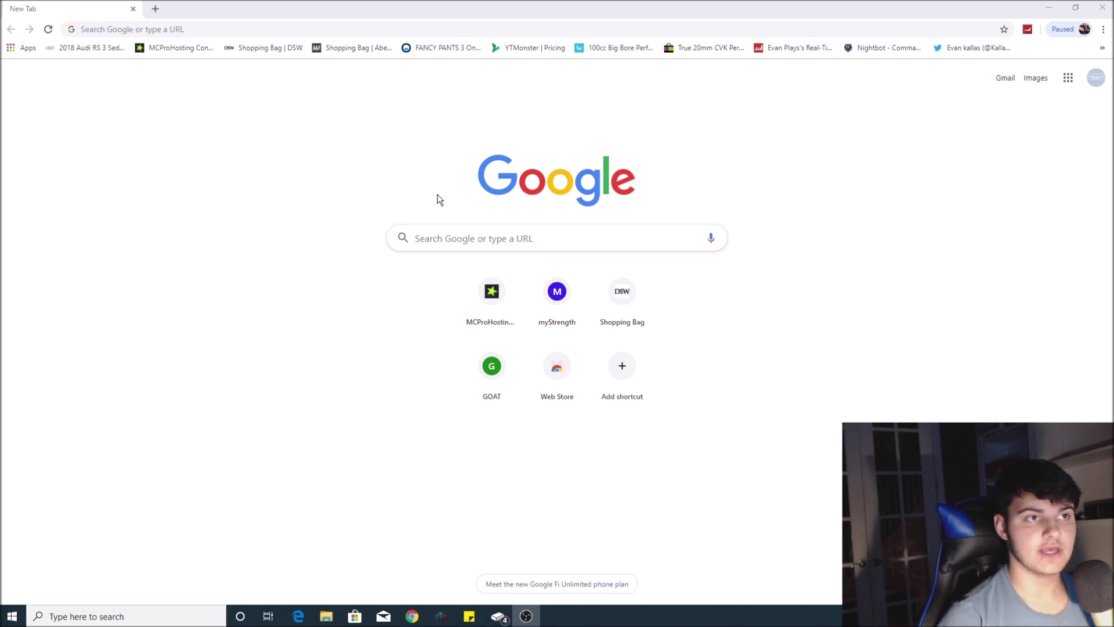
# Go to the mcpedl.com website in the browser
pyautogui.click(89, 238)
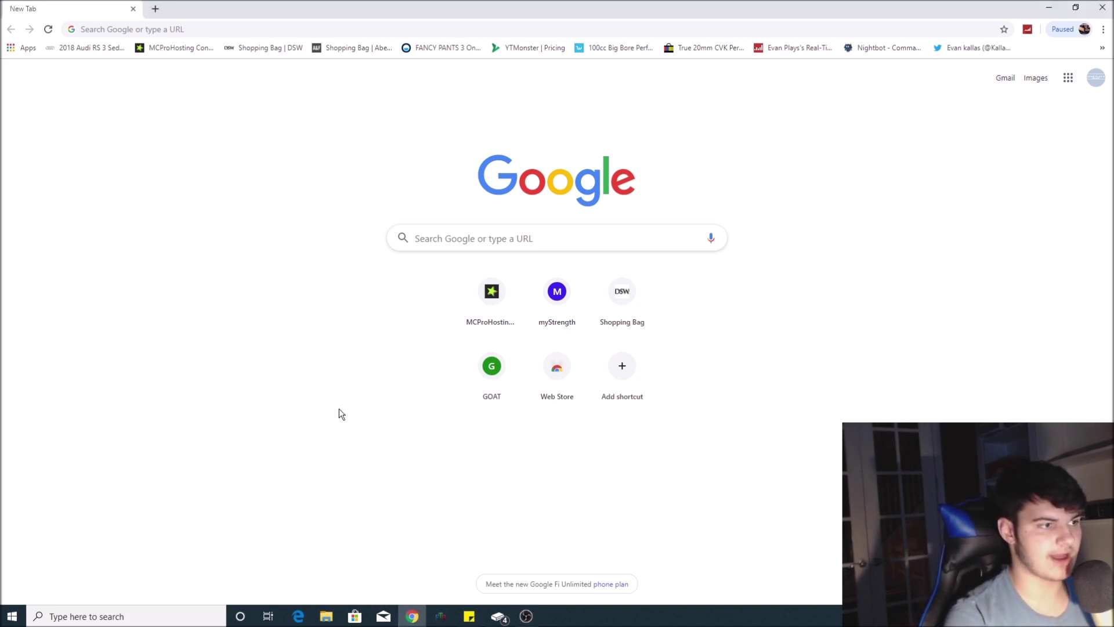
pyautogui.click(293, 25)
pyautogui.write('www.mc')
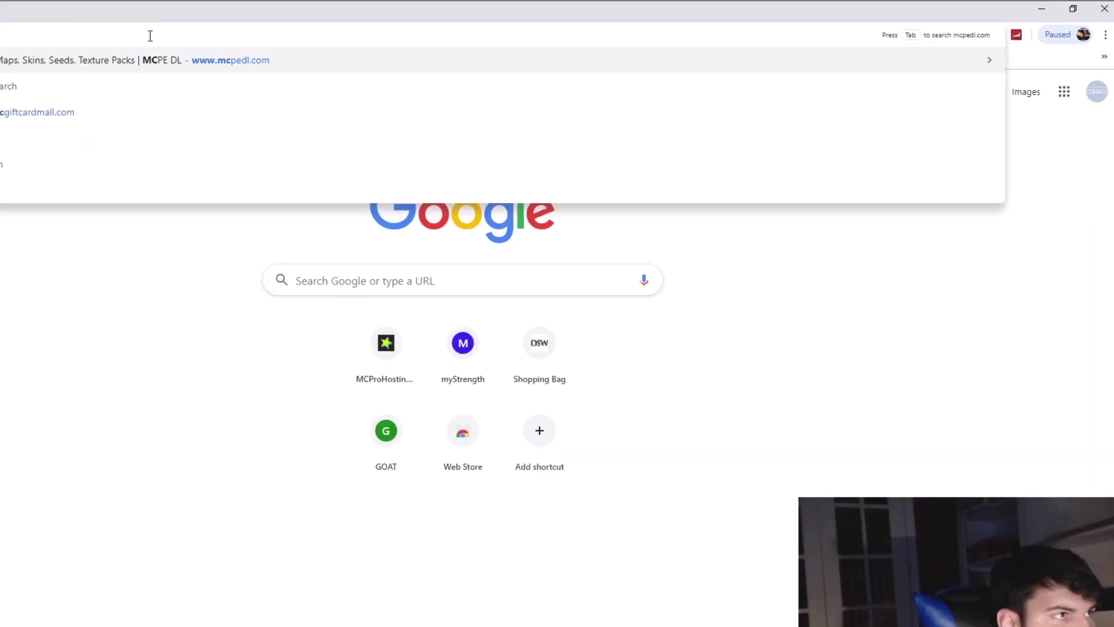
pyautogui.press('Return')
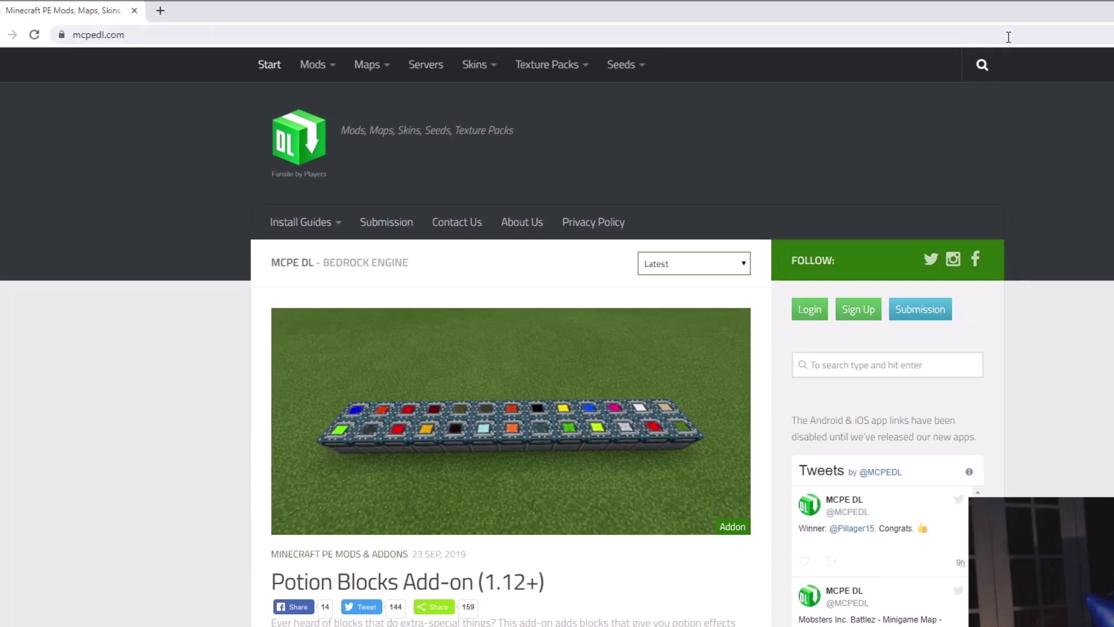
# Search the site for "conveyor" and open the Conveyor Blocks (Add-On) page
pyautogui.click(996, 64)
pyautogui.write('con')
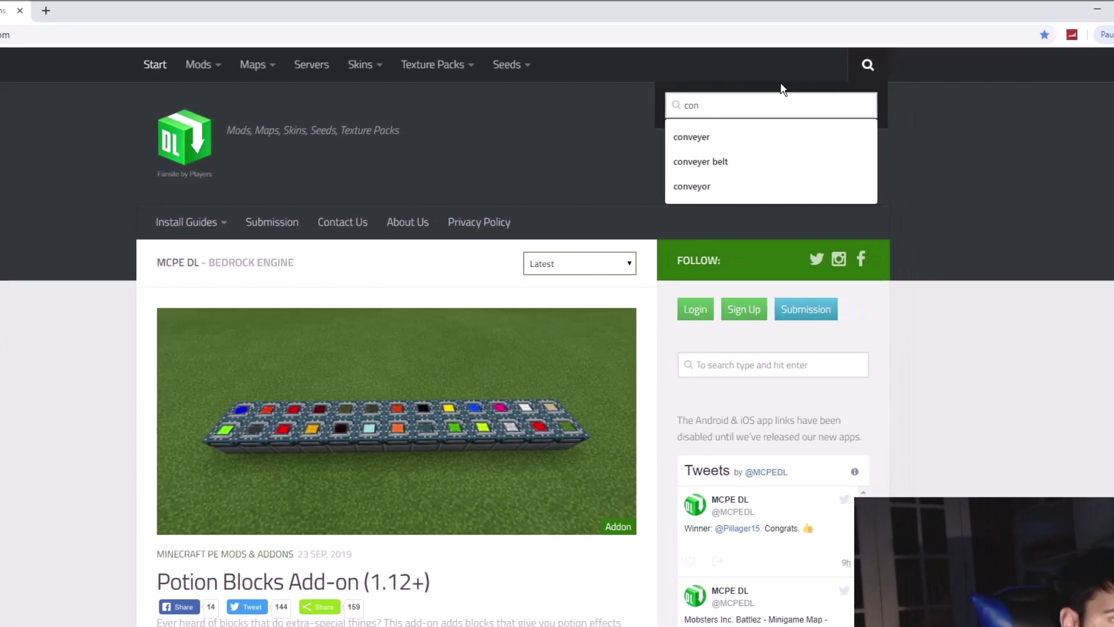
pyautogui.press('Down')
pyautogui.press('Down')
pyautogui.press('Down')
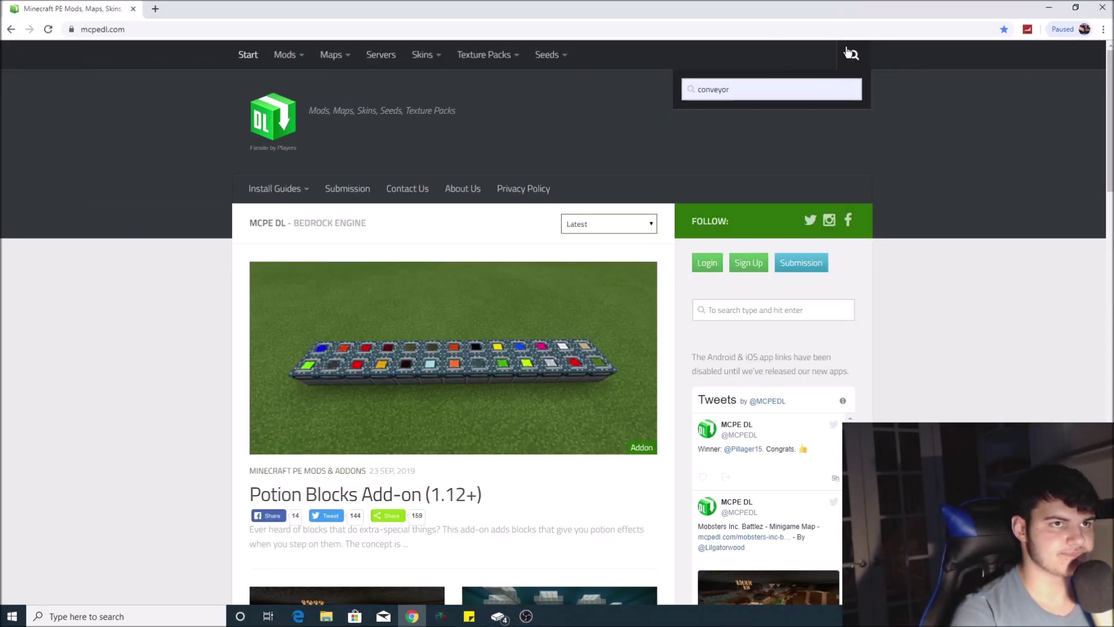
pyautogui.press('Return')
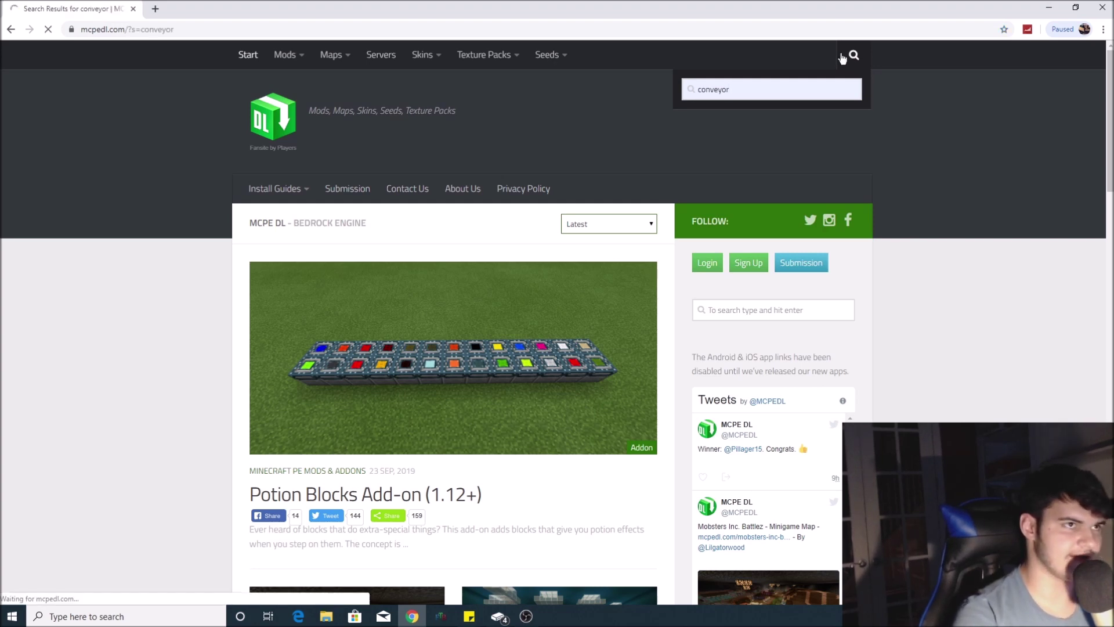
pyautogui.click(355, 363)
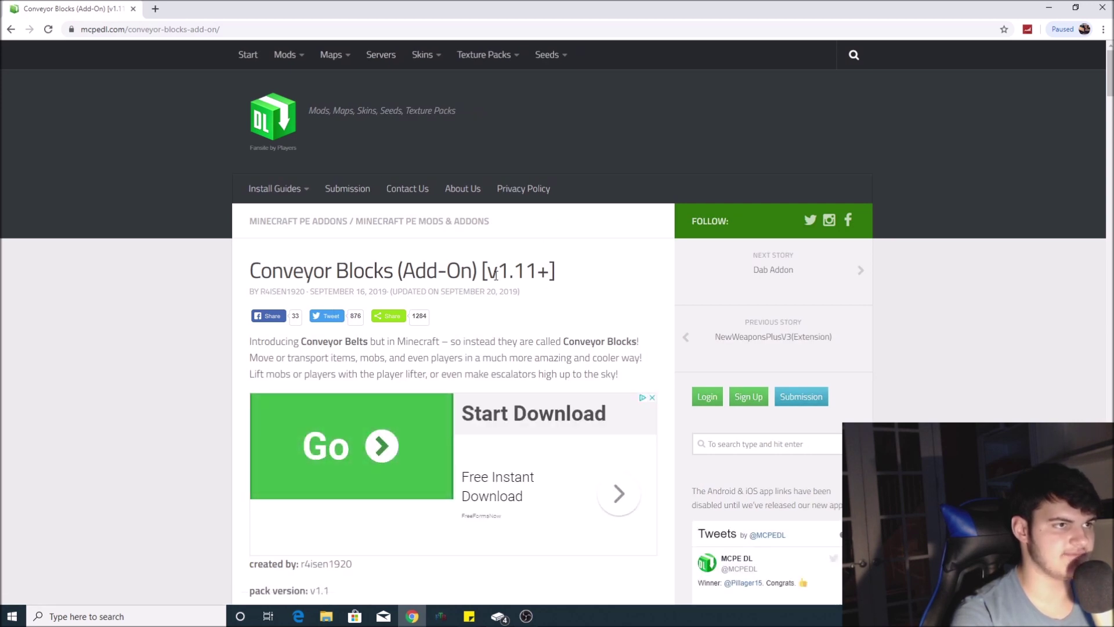
# Look through the Conveyor Blocks page, covering its crafting recipes, escalator examples, installation notes and downloads section
pyautogui.moveTo(565, 271); pyautogui.dragTo(258, 274)
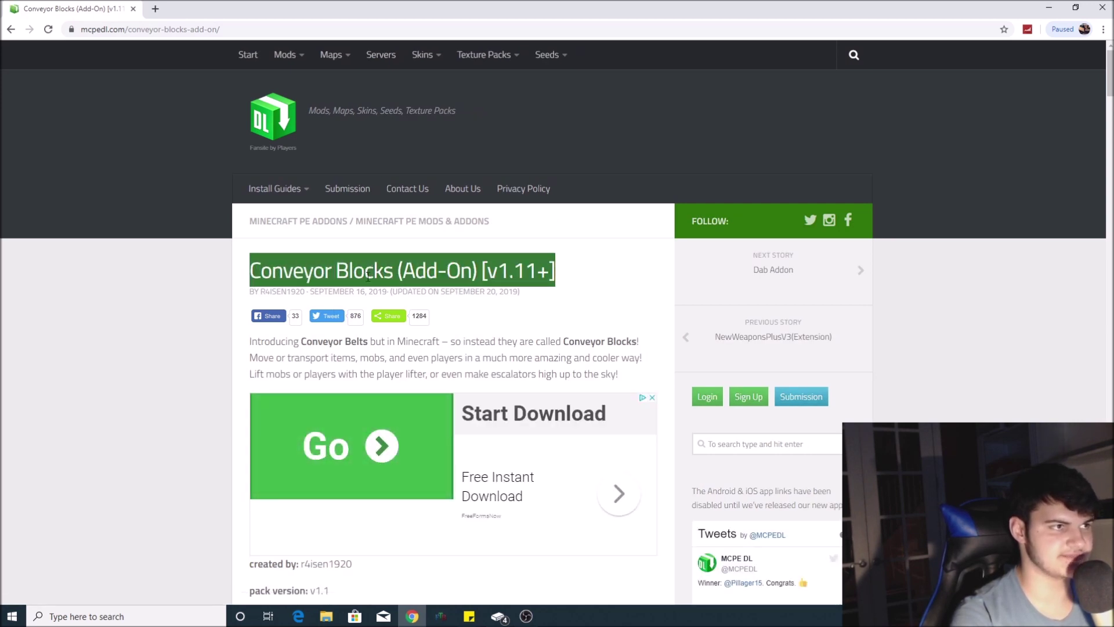
pyautogui.click(373, 258)
pyautogui.scroll(-11, 380, 266)
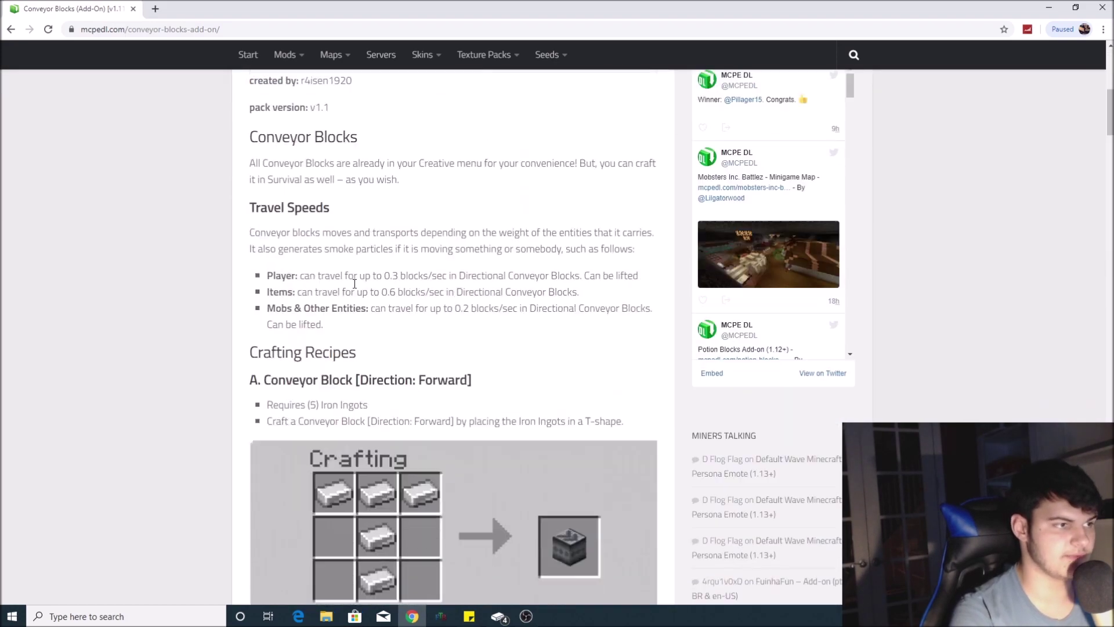
pyautogui.scroll(-3, 417, 339)
pyautogui.scroll(4, 458, 261)
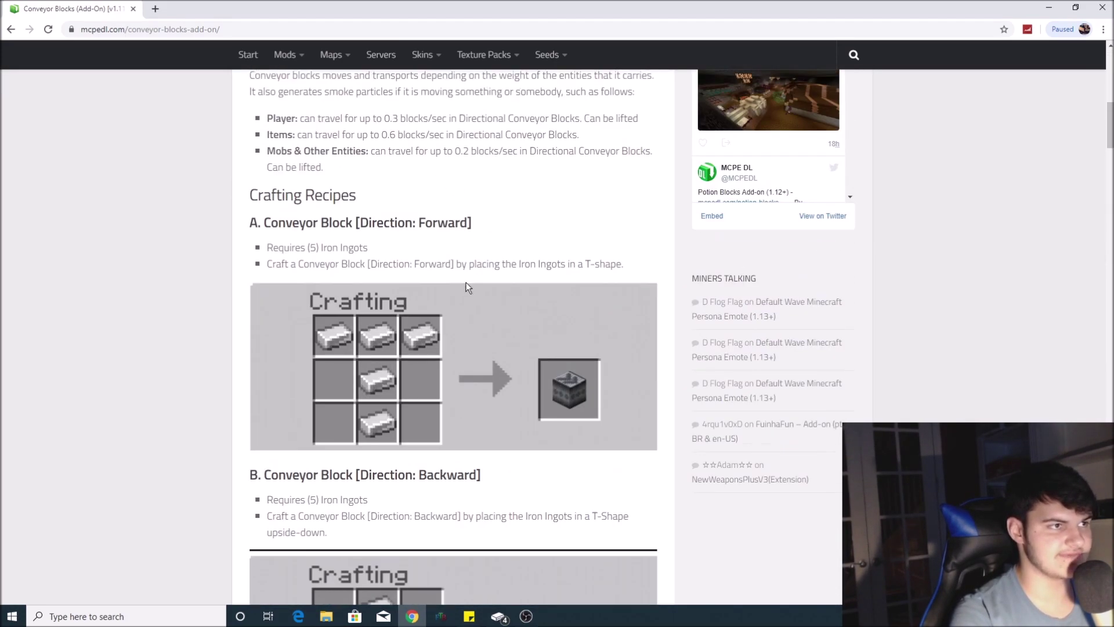
pyautogui.scroll(-15, 395, 311)
pyautogui.scroll(-11, 422, 311)
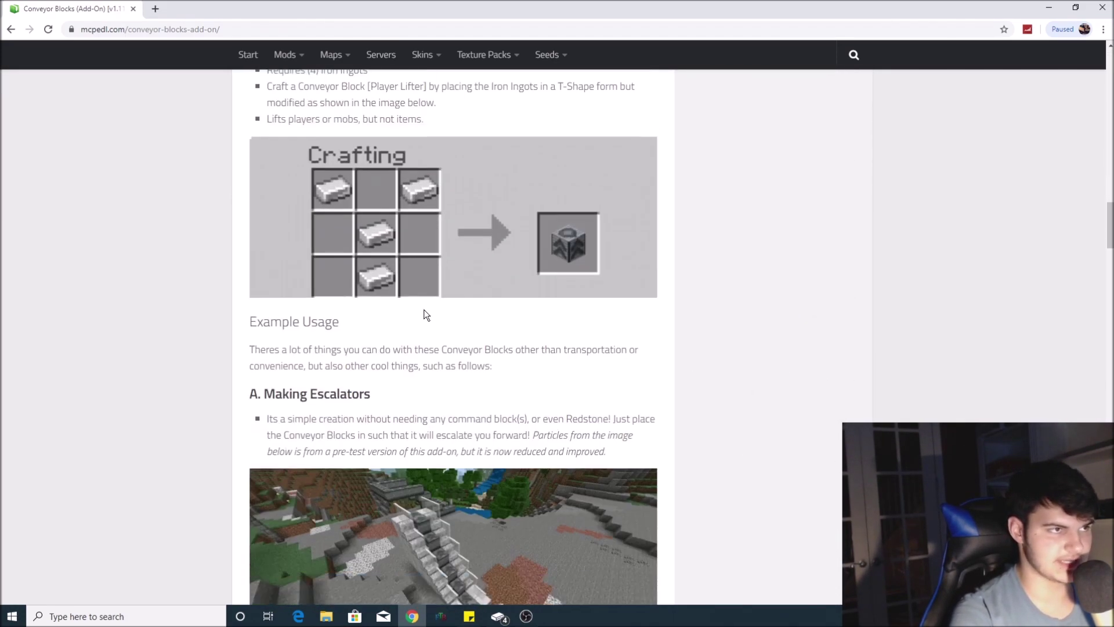
pyautogui.scroll(-4, 426, 302)
pyautogui.scroll(4, 406, 262)
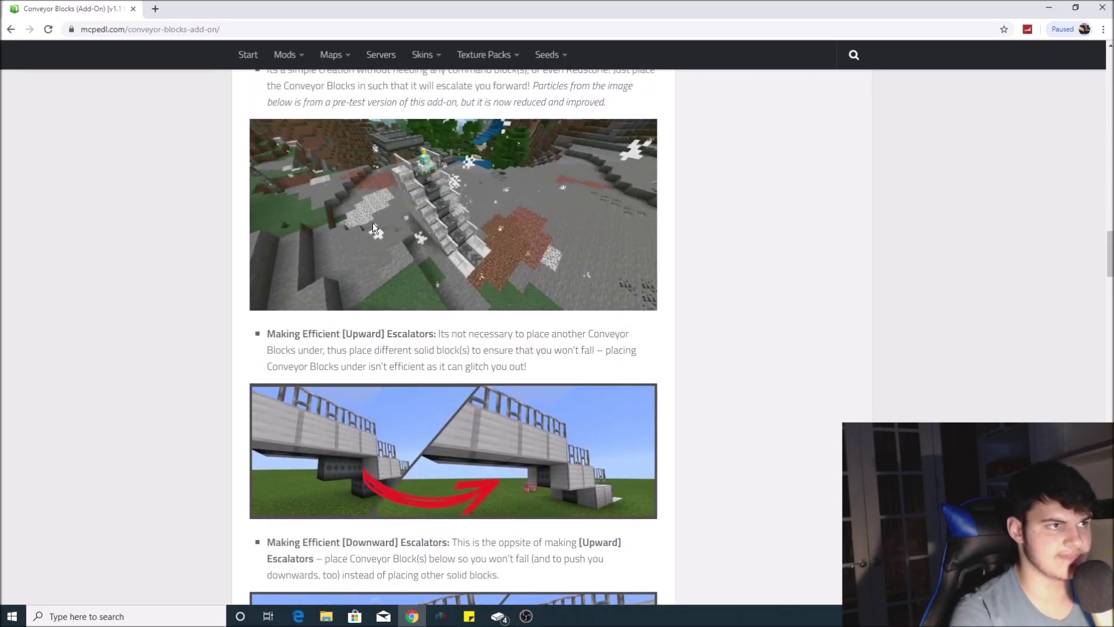
pyautogui.scroll(2, 401, 290)
pyautogui.scroll(-14, 419, 342)
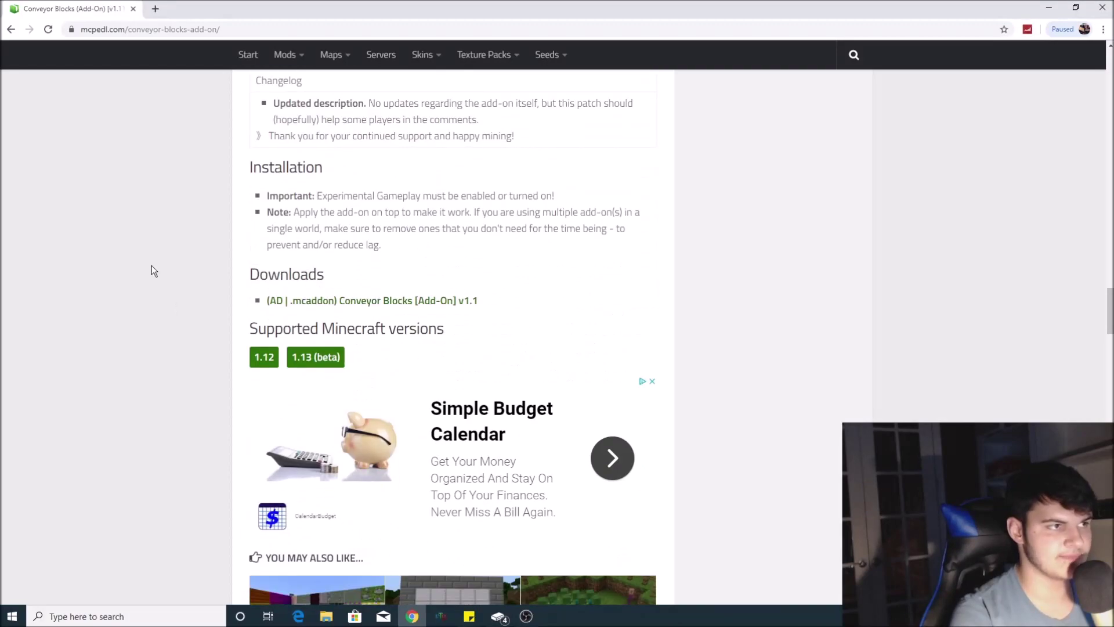
pyautogui.scroll(9, 259, 241)
pyautogui.scroll(12, 259, 239)
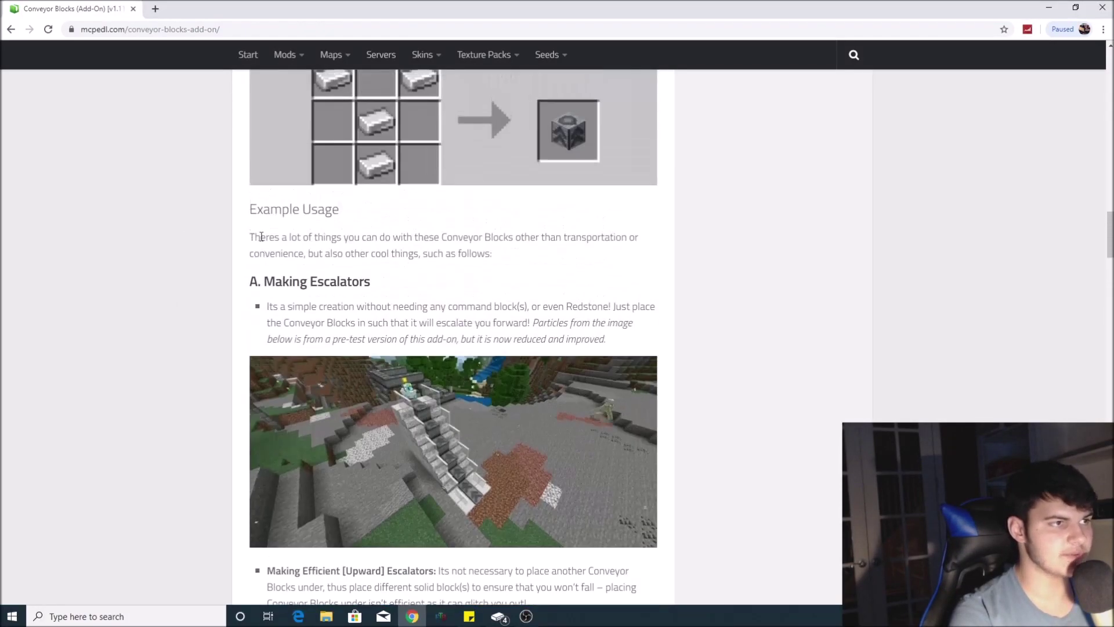
pyautogui.scroll(9, 236, 232)
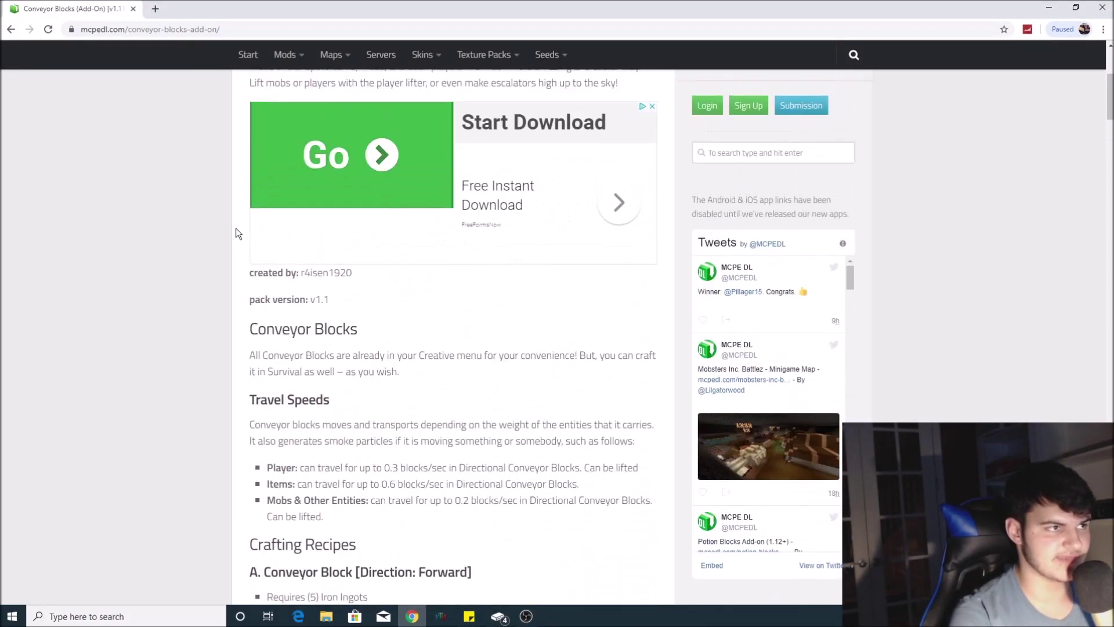
pyautogui.scroll(-11, 277, 231)
pyautogui.scroll(-11, 277, 231)
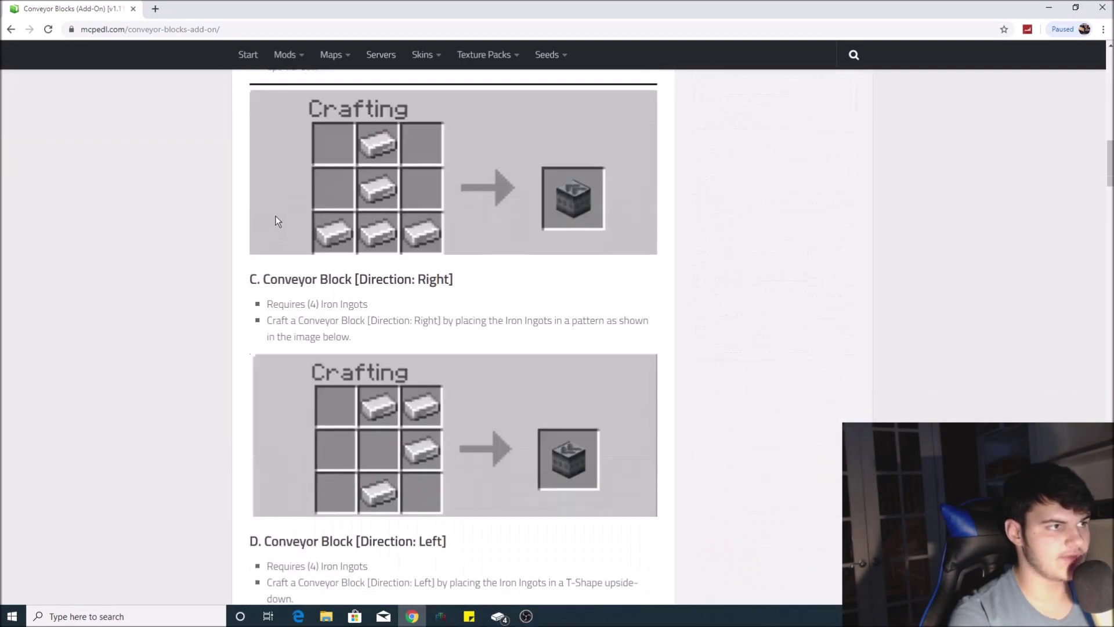
pyautogui.scroll(-10, 267, 238)
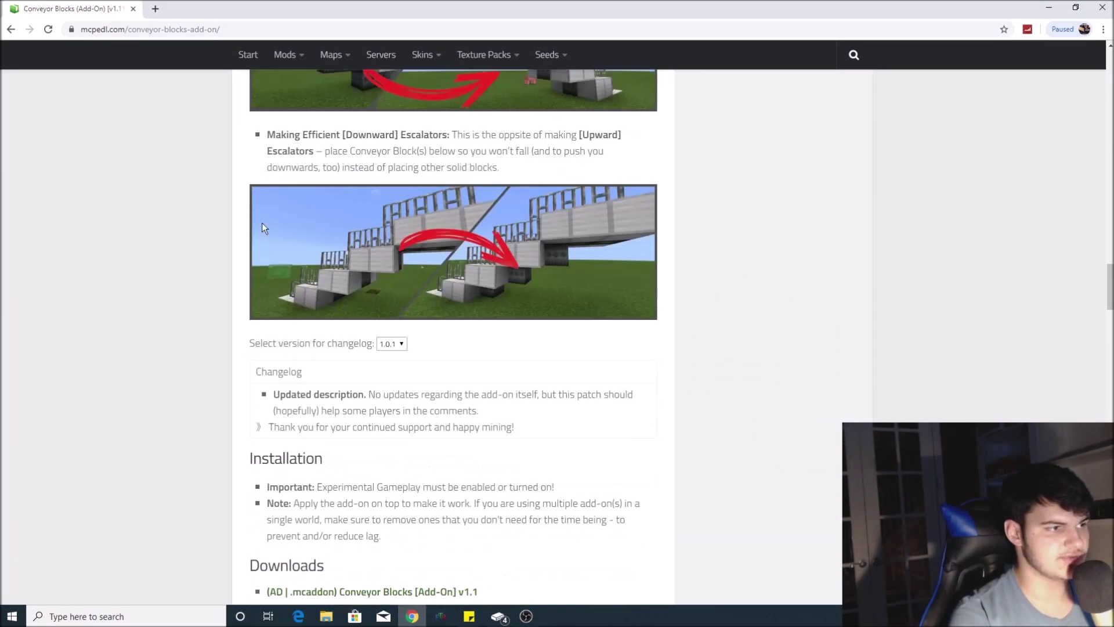
# Open the Conveyor Blocks [Add-On] v1.1 .mcaddon download link and continue past the leaving-site notice to the link shortener
pyautogui.moveTo(252, 274)
pyautogui.mouseDown()
pyautogui.moveTo(328, 284)
pyautogui.moveTo(263, 283)
pyautogui.mouseUp()
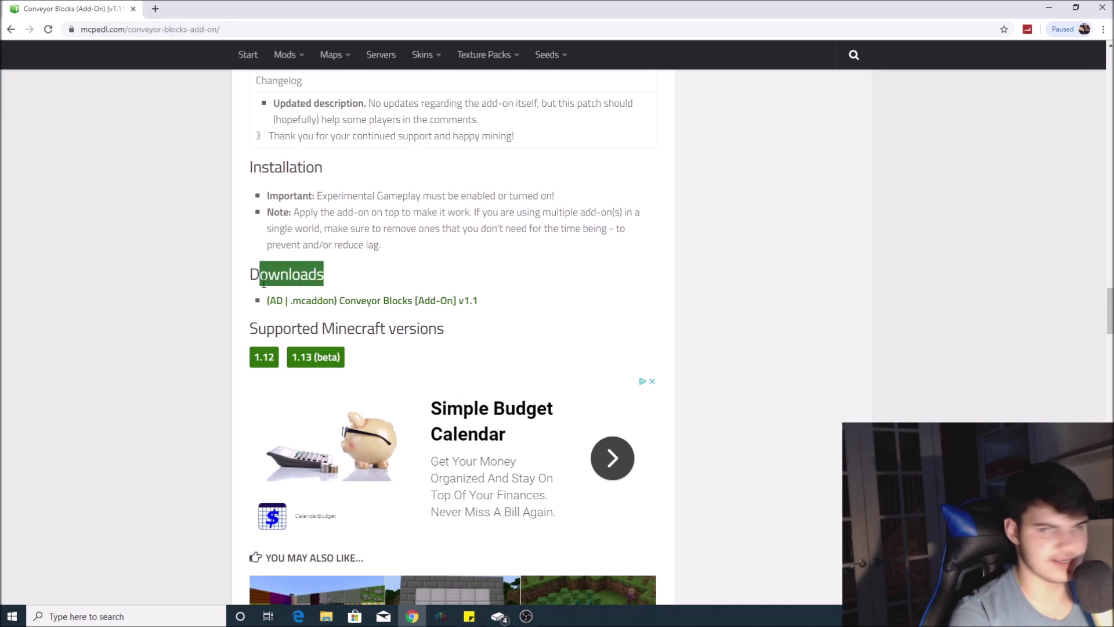
pyautogui.click(285, 280)
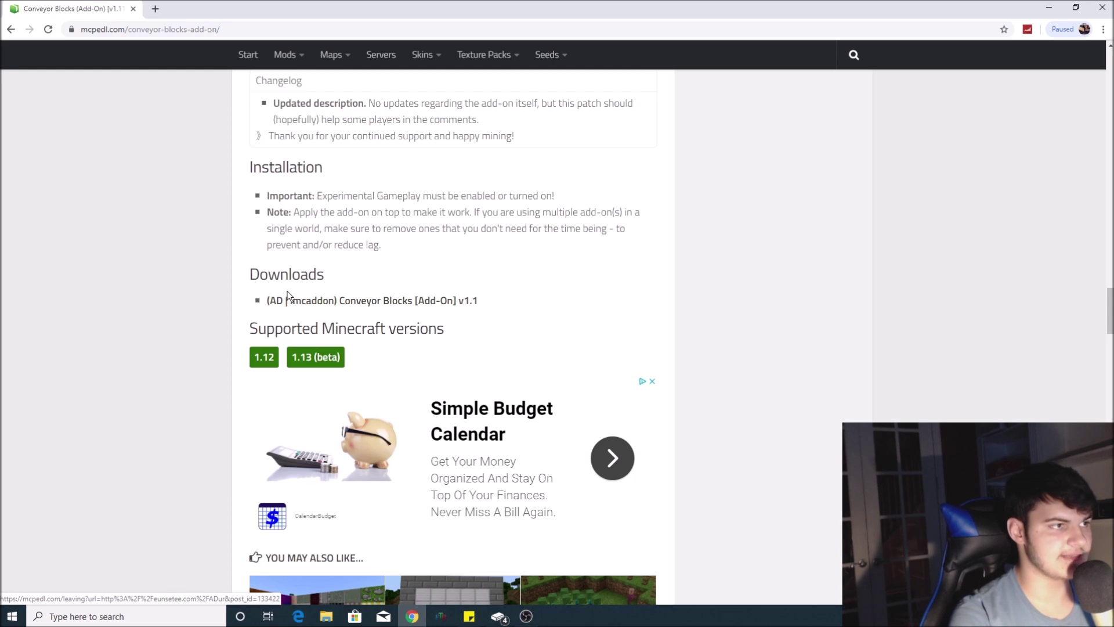
pyautogui.click(288, 301)
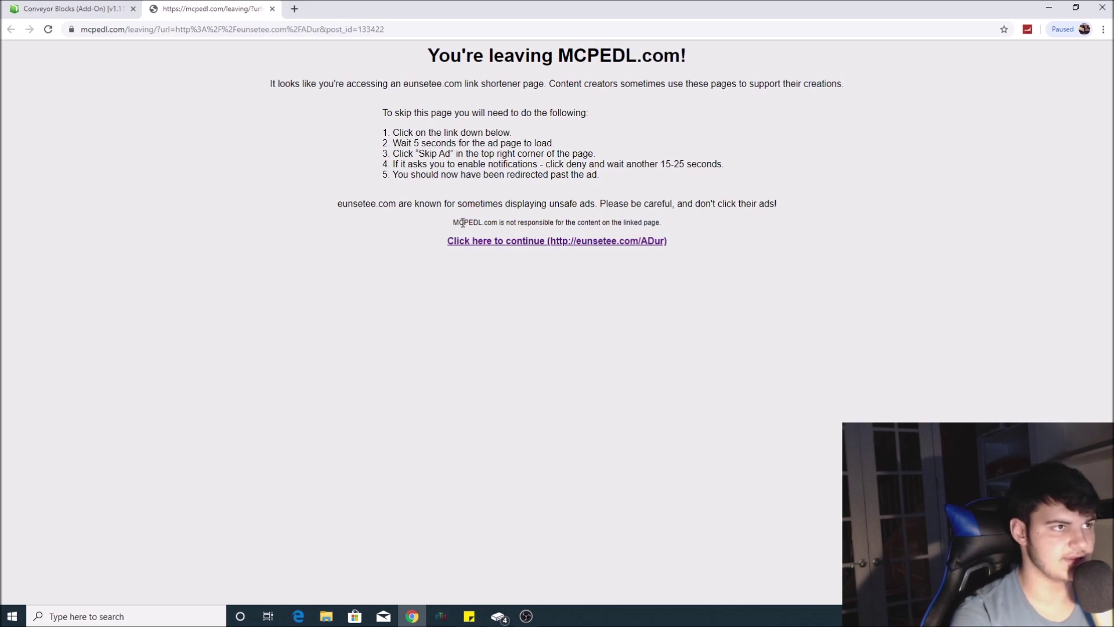
pyautogui.click(485, 242)
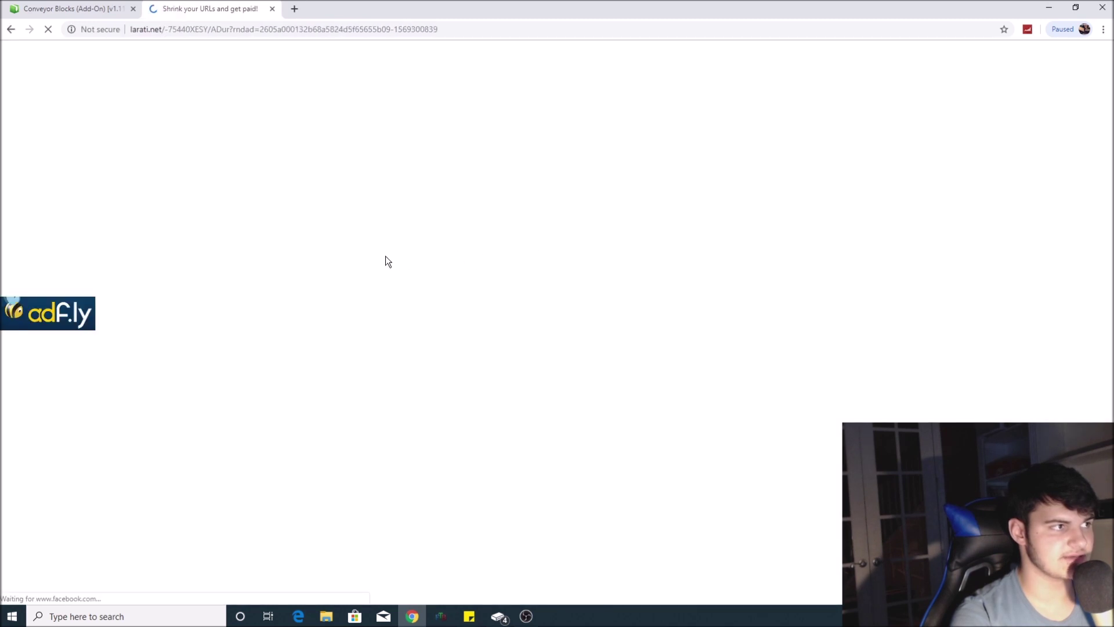
pyautogui.click(196, 95)
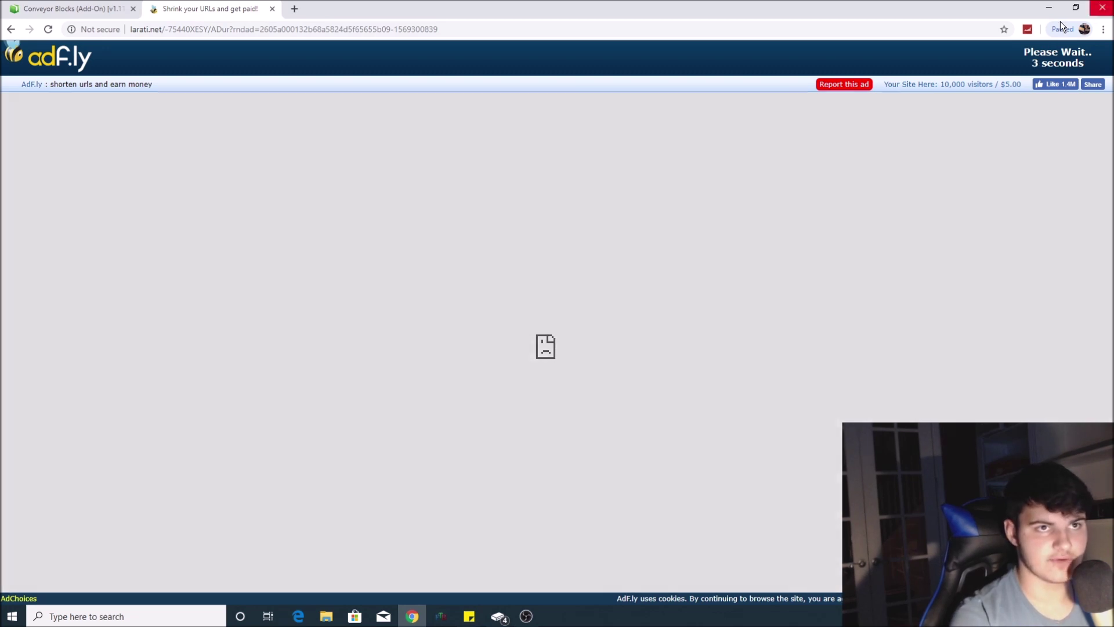
# Skip the AdF.ly ad once its countdown ends to reach the MediaFire file page
pyautogui.moveTo(1029, 48); pyautogui.dragTo(1087, 53)
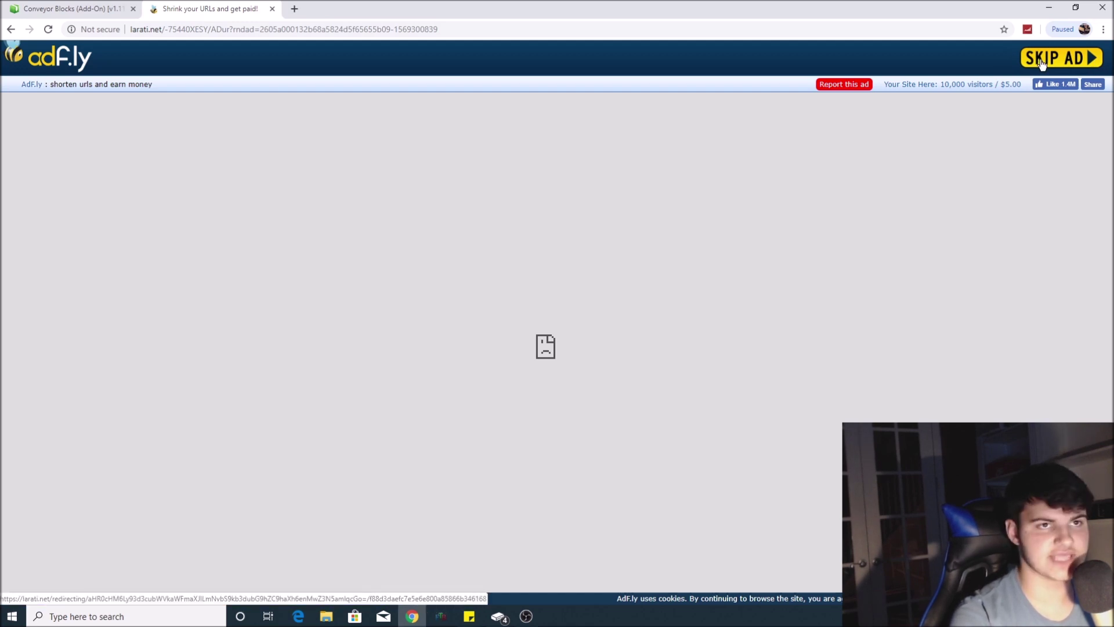
pyautogui.click(1050, 35)
pyautogui.click(883, 63)
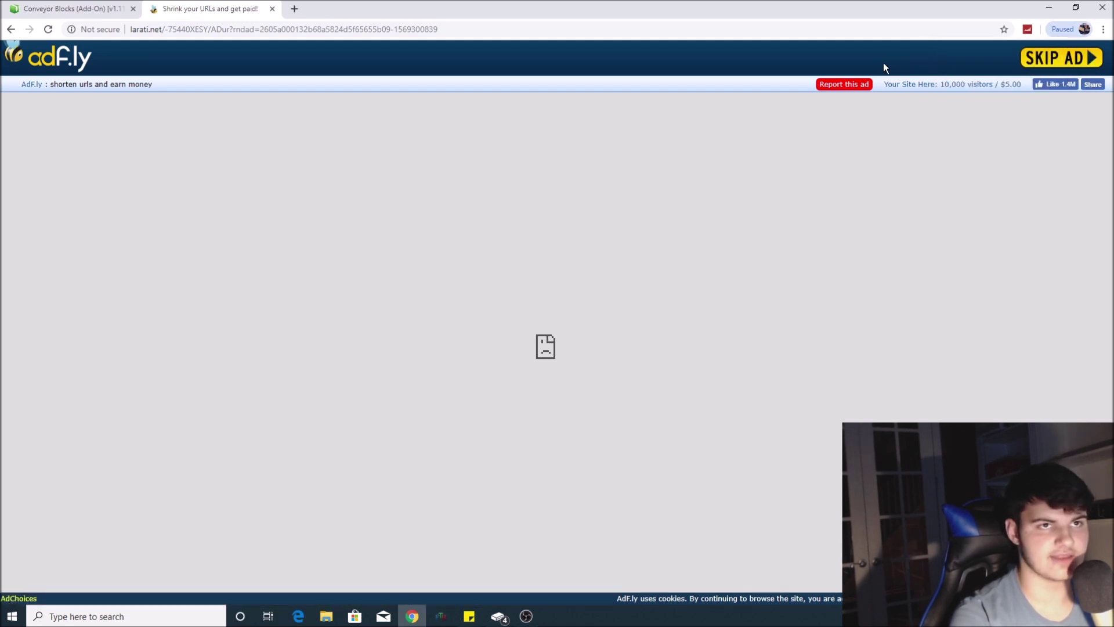
pyautogui.click(1023, 59)
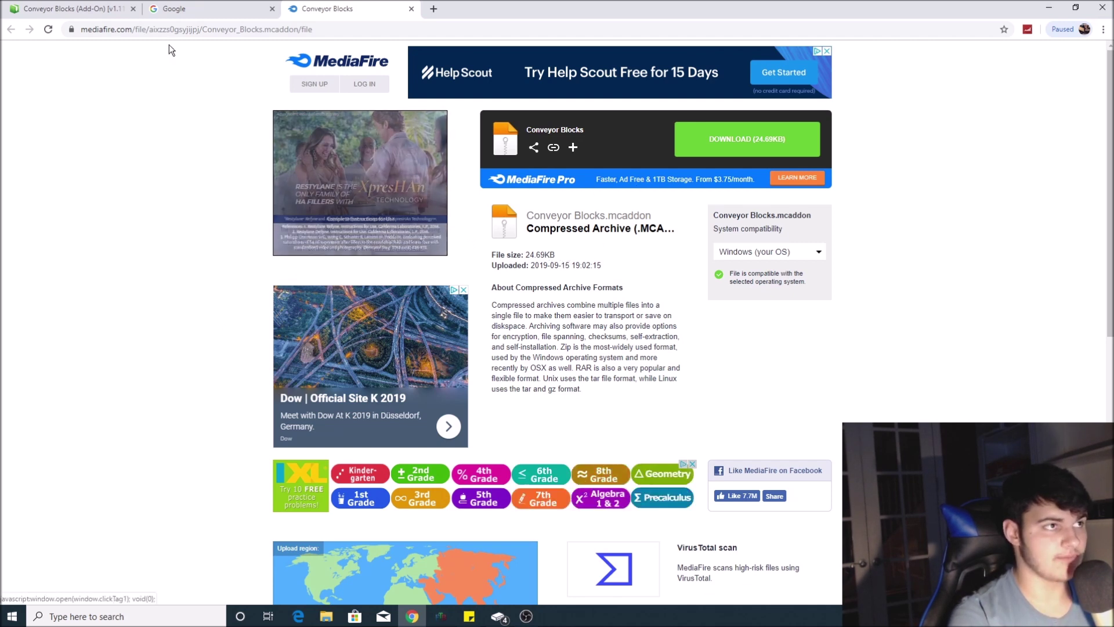
# Close the extra Google tab and download Conveyor Blocks.mcaddon from MediaFire, closing the pop-up window that opens
pyautogui.click(271, 9)
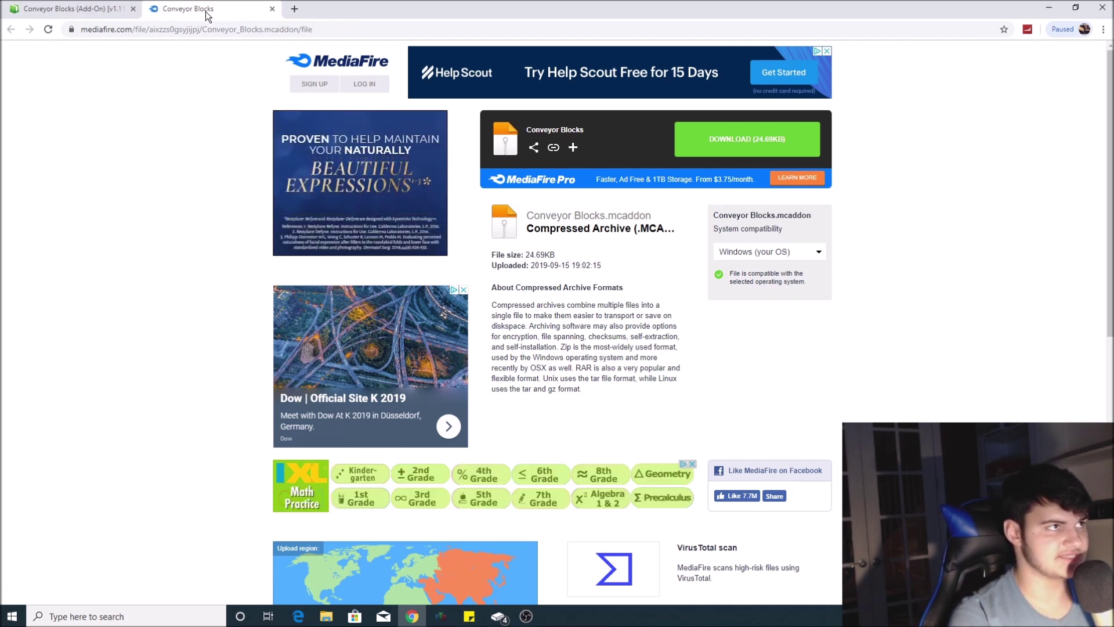
pyautogui.click(722, 144)
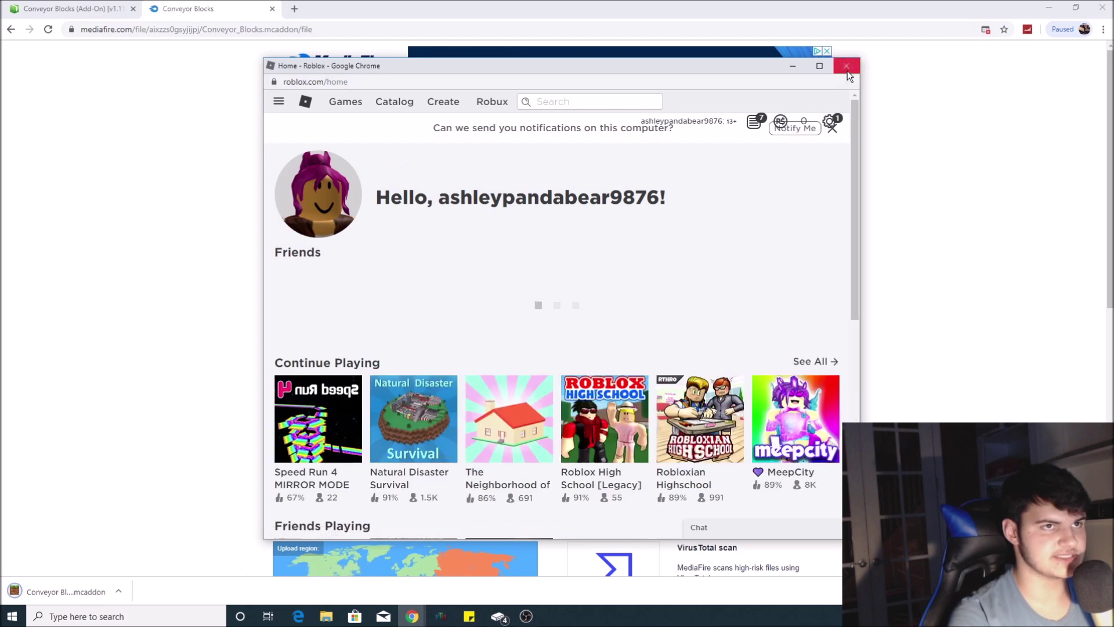
pyautogui.click(846, 66)
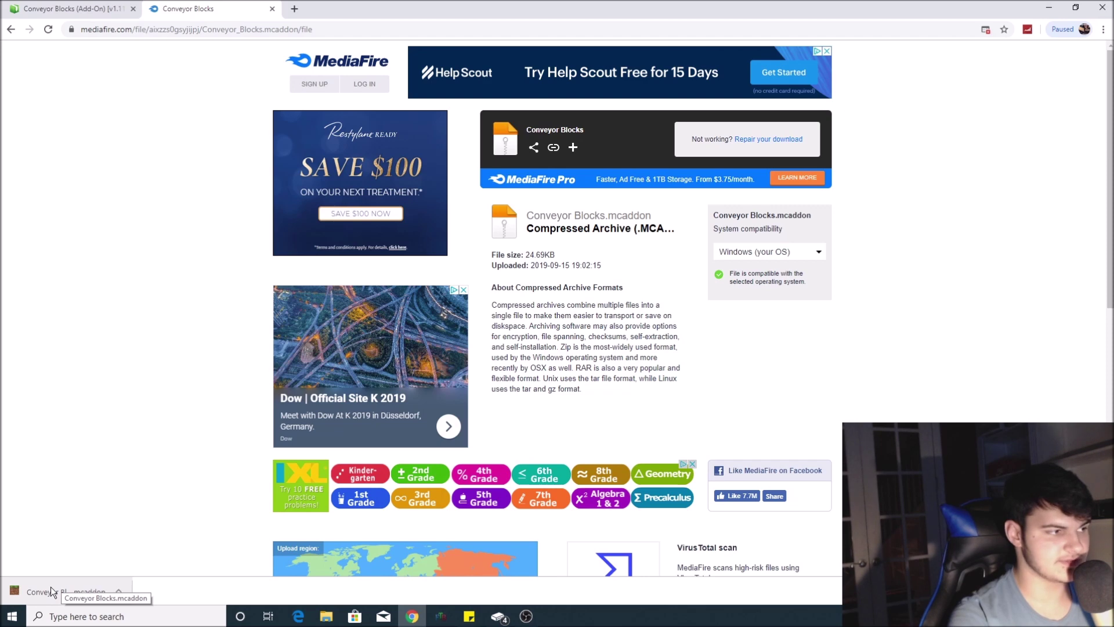
# Show the downloaded Conveyor Blocks.mcaddon in its folder and open it to import it into Minecraft
pyautogui.rightClick(50, 586)
pyautogui.click(88, 557)
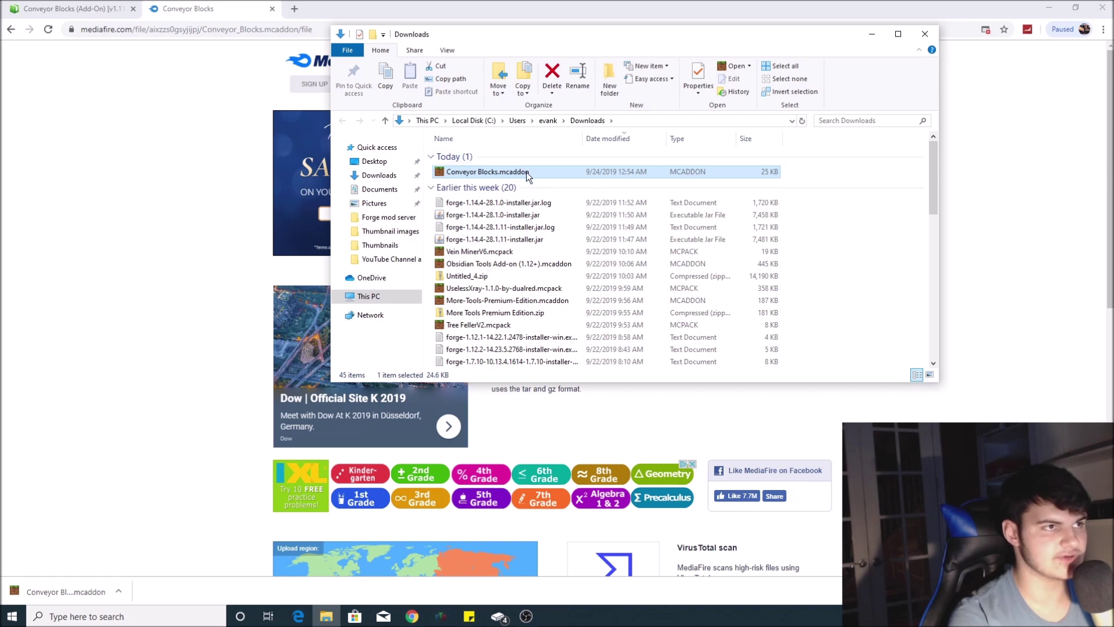
pyautogui.doubleClick(527, 172)
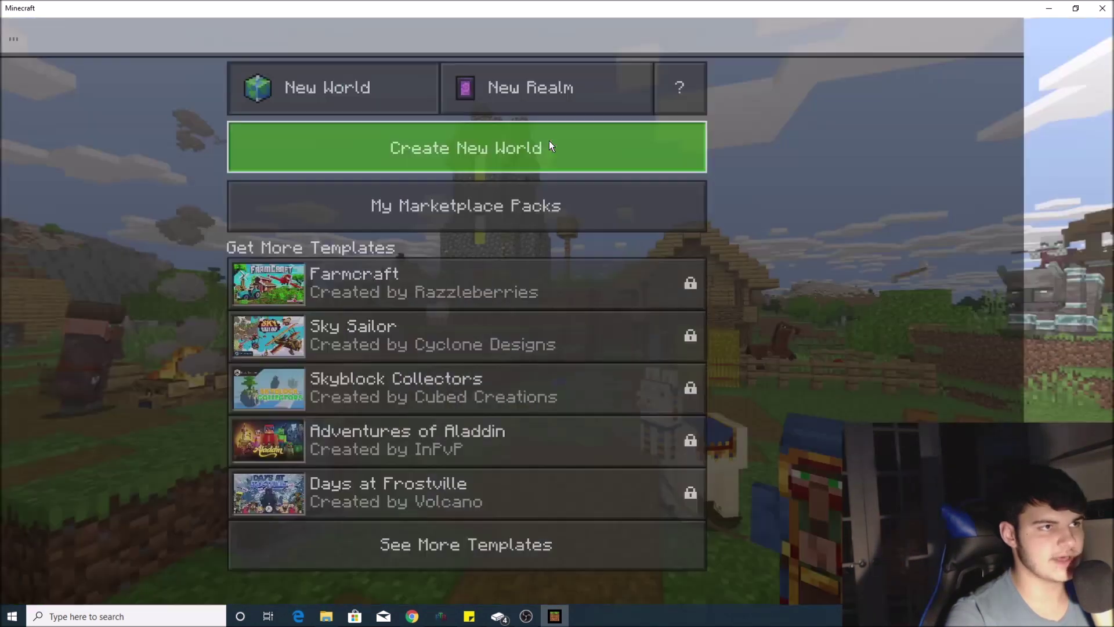
# Start creating a new Minecraft world and name it "mod test world"
pyautogui.click(548, 140)
pyautogui.click(573, 110)
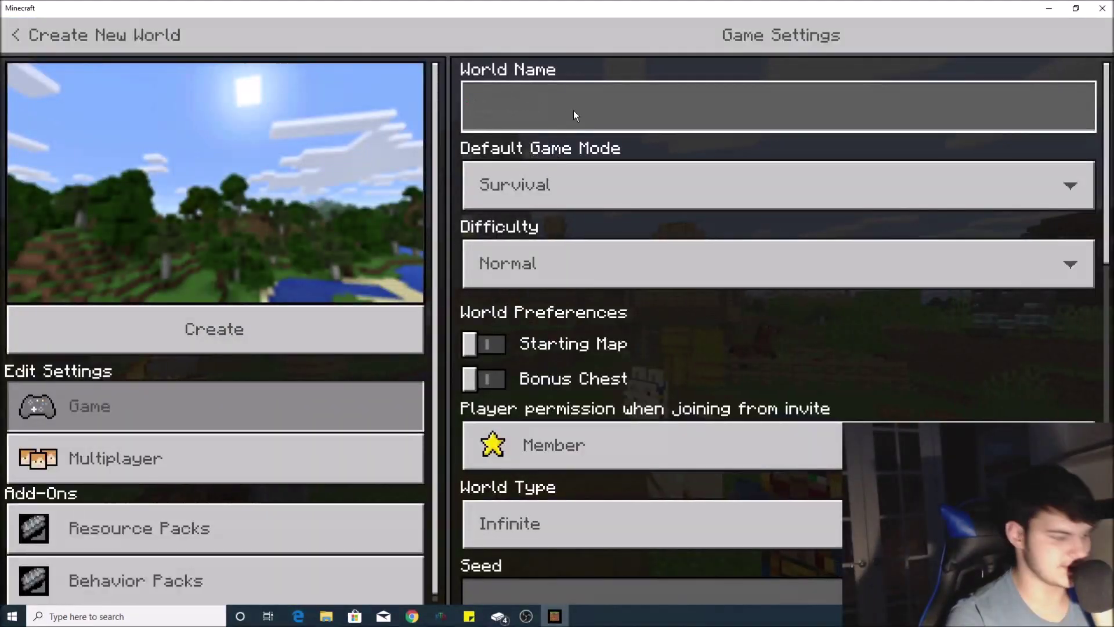
pyautogui.write('mod ')
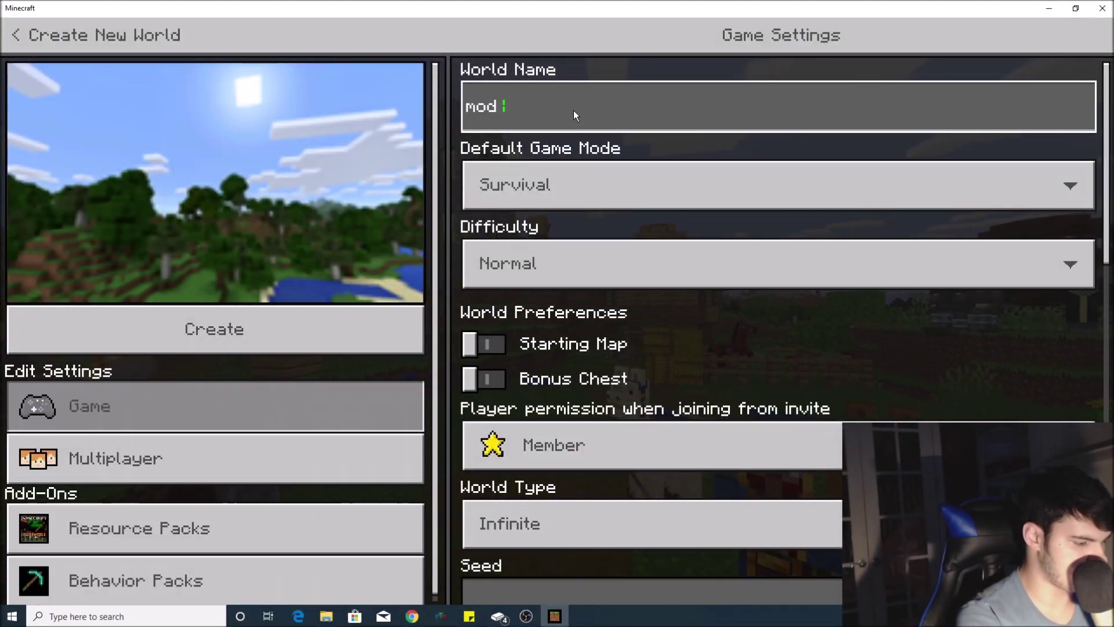
pyautogui.write('test world')
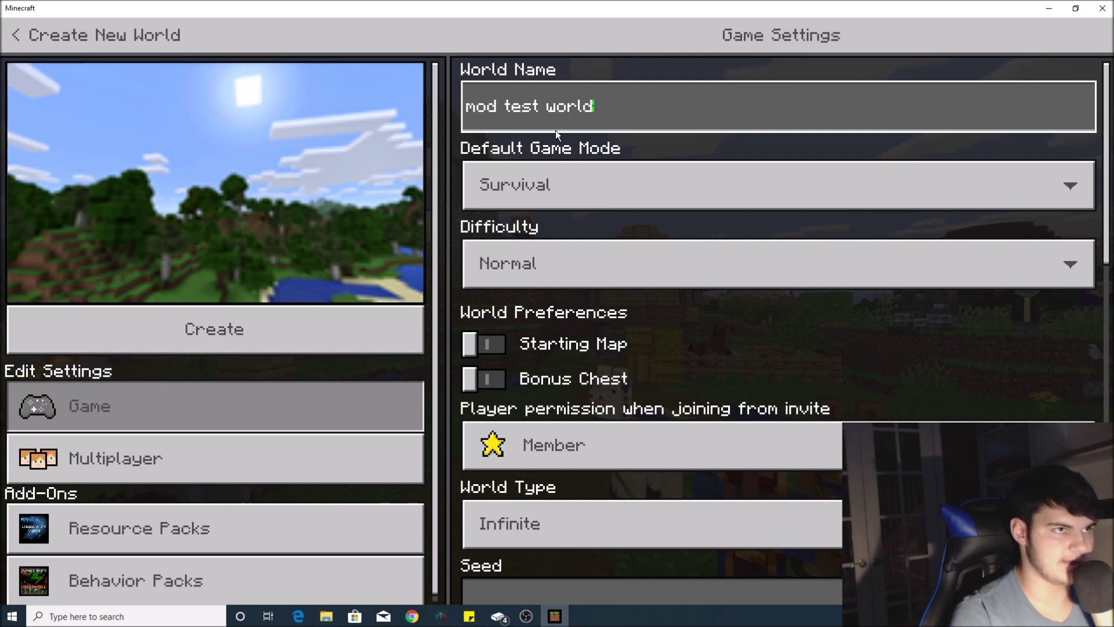
# Set the new world's default game mode to Creative
pyautogui.click(560, 177)
pyautogui.click(565, 214)
pyautogui.click(557, 357)
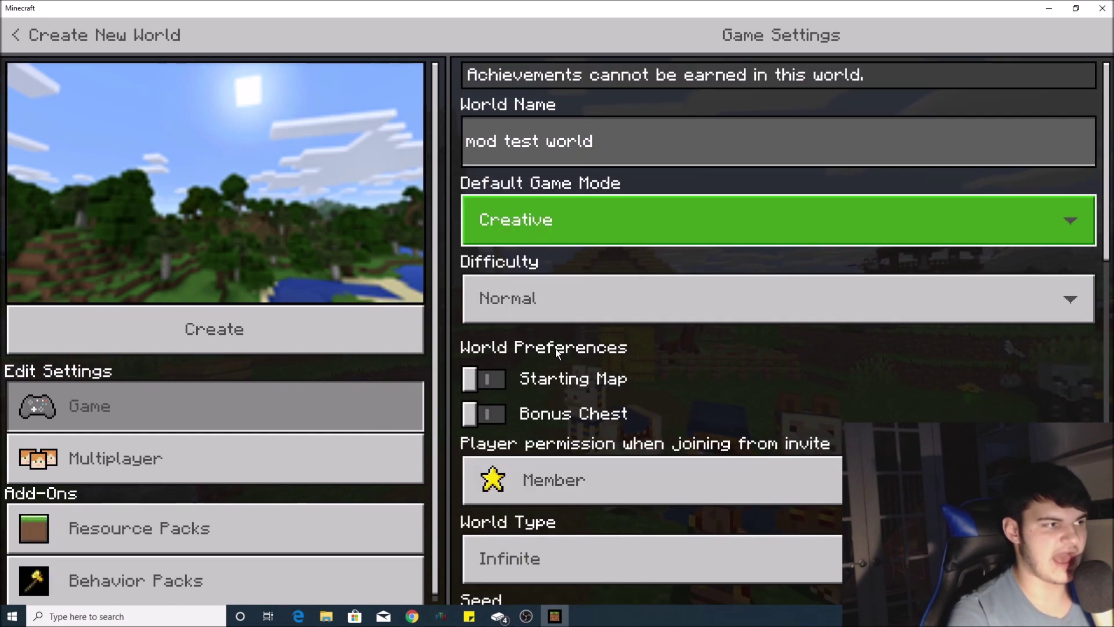
pyautogui.scroll(-10, 556, 345)
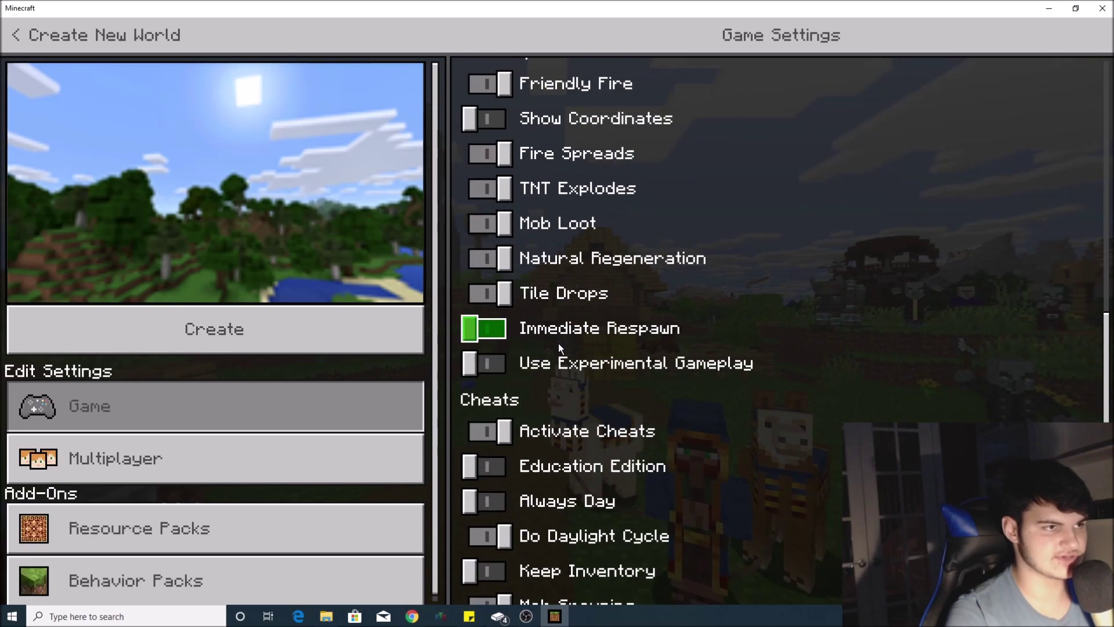
# Turn on Use Experimental Gameplay for the new world
pyautogui.click(464, 366)
pyautogui.click(510, 372)
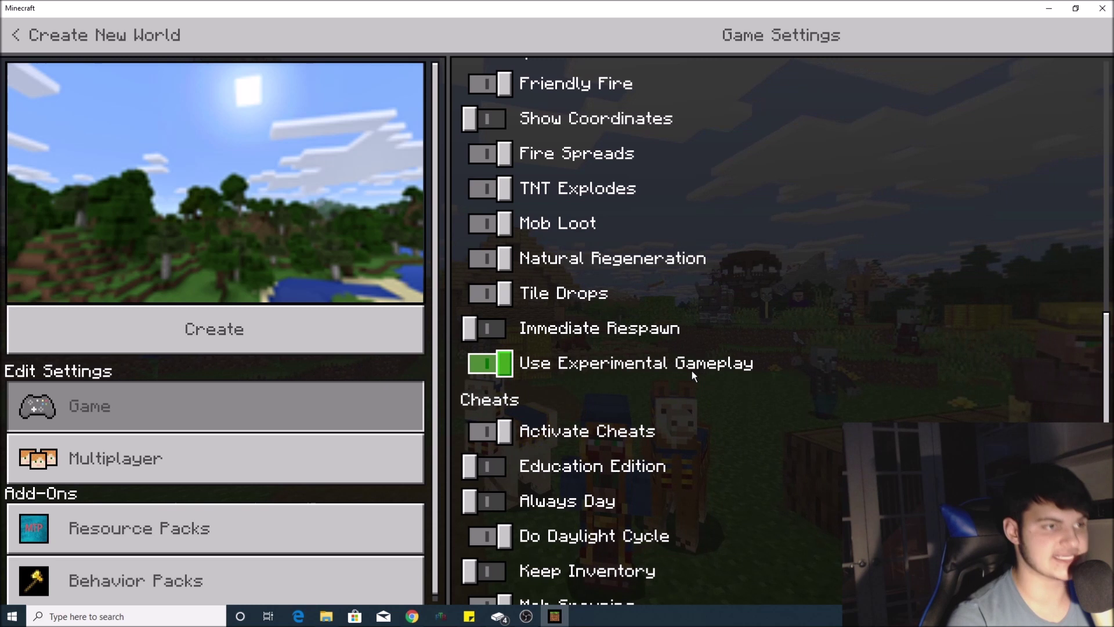
pyautogui.click(491, 363)
pyautogui.click(491, 363)
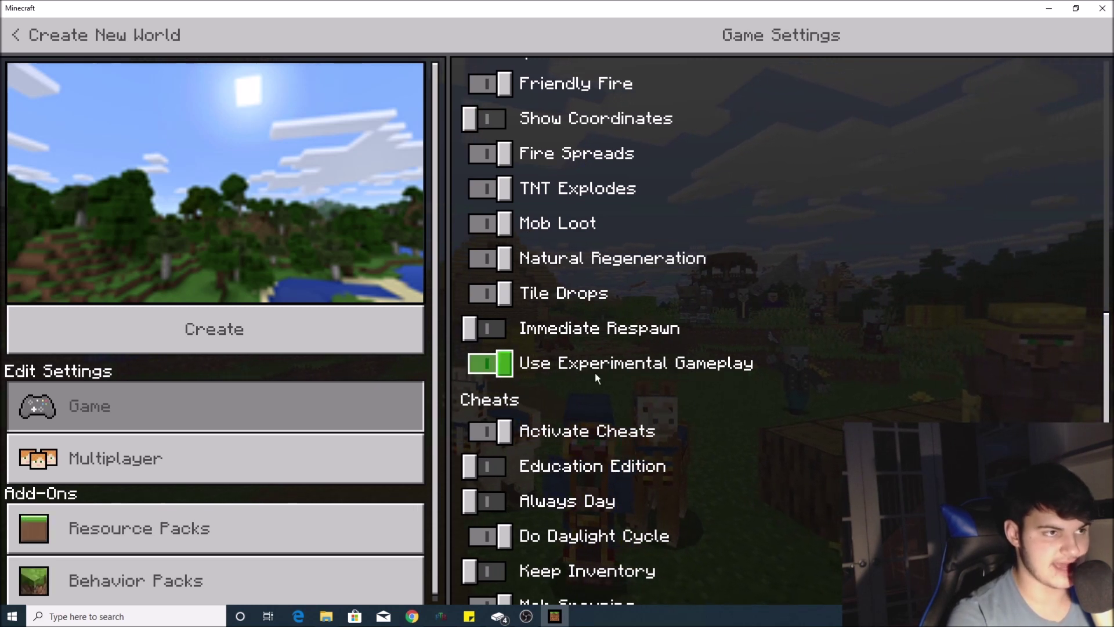
pyautogui.click(599, 371)
pyautogui.click(614, 377)
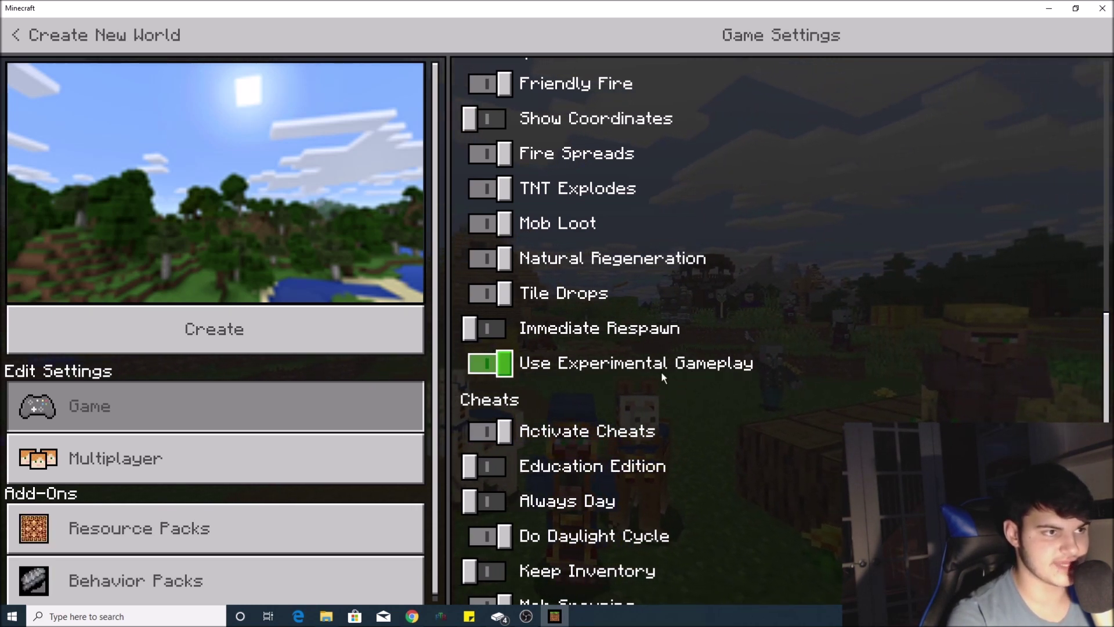
pyautogui.click(615, 368)
pyautogui.click(621, 374)
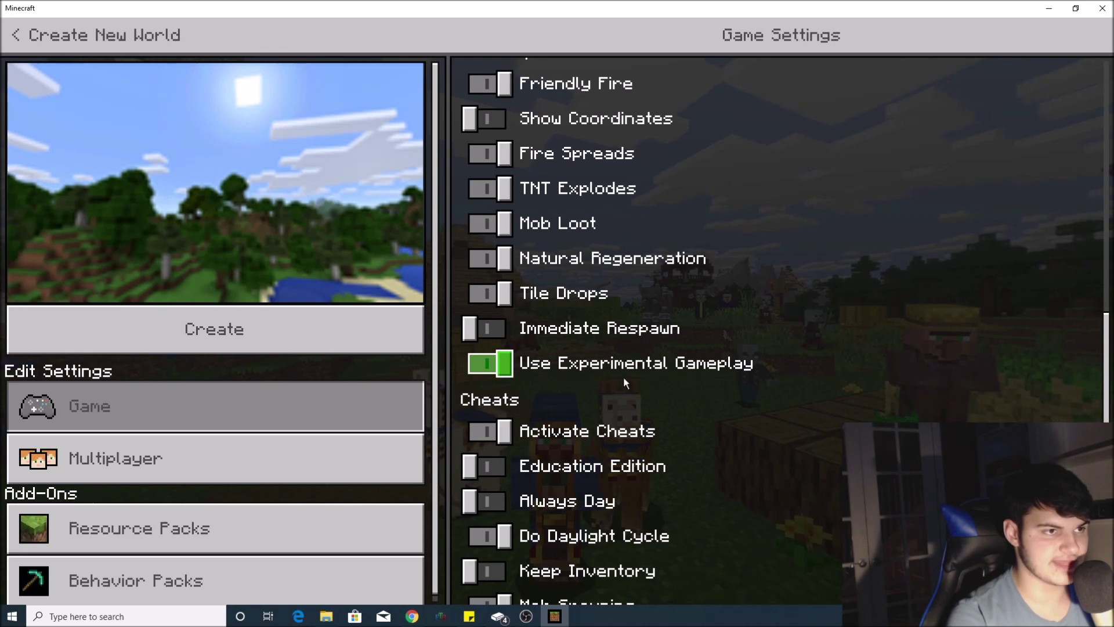
pyautogui.click(583, 378)
# Activate the [v1.1] Conveyor Blocks [RP] resource pack for the new world
pyautogui.scroll(3, 593, 375)
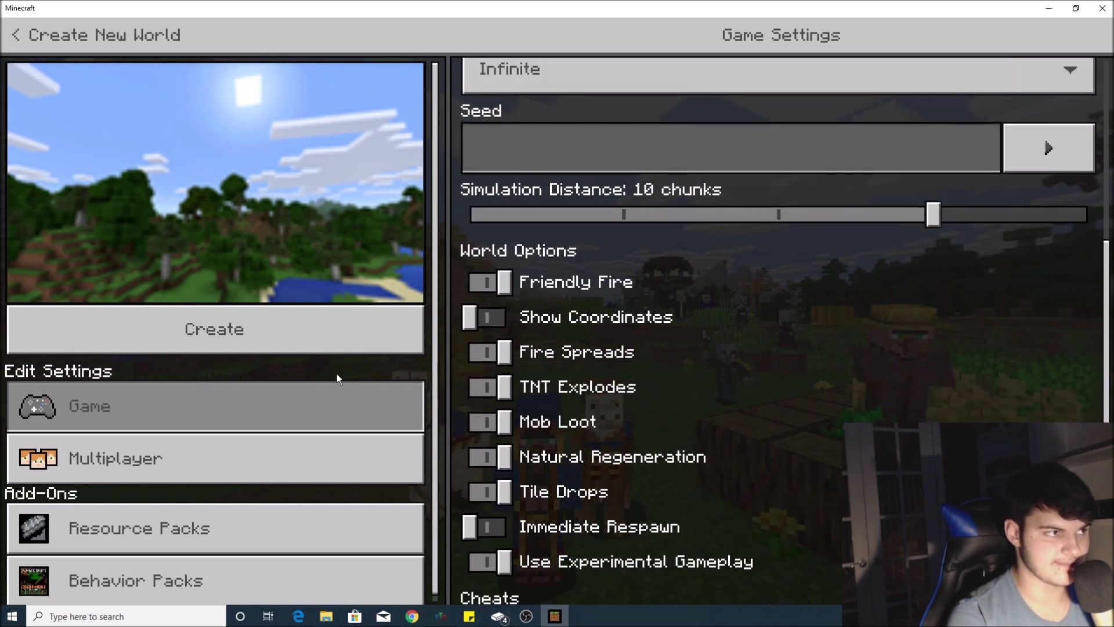
pyautogui.scroll(-1, 186, 493)
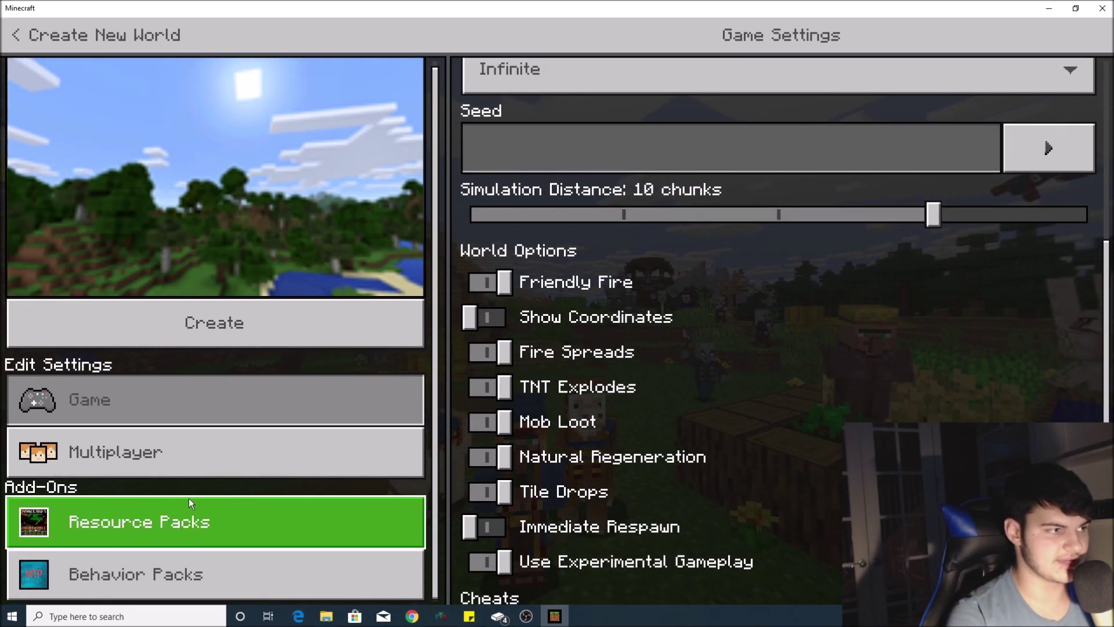
pyautogui.click(189, 498)
pyautogui.click(667, 303)
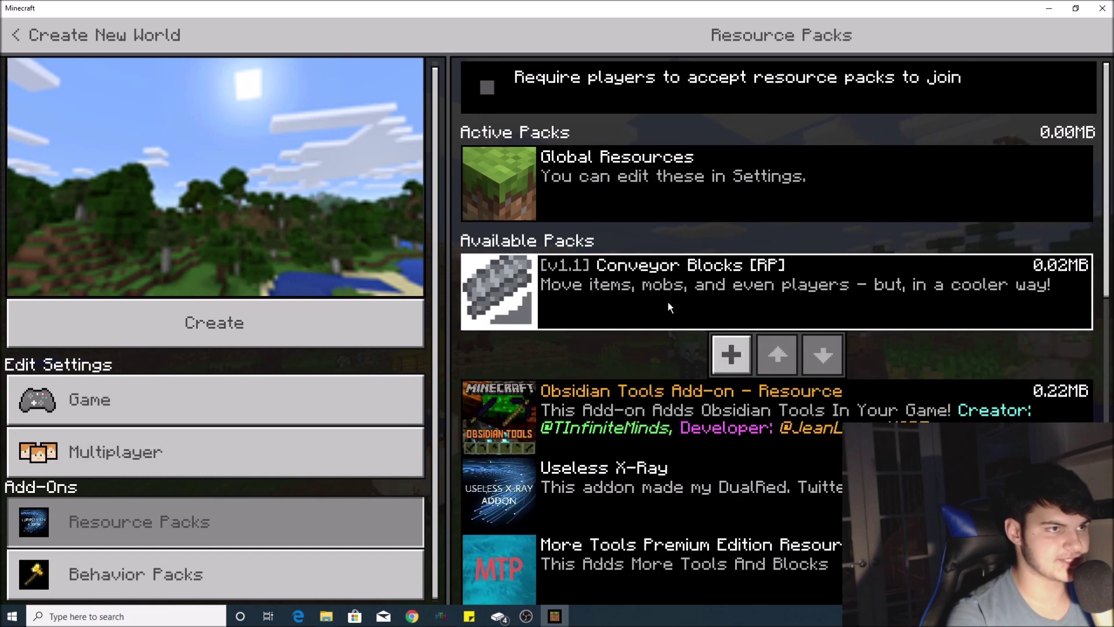
pyautogui.click(732, 354)
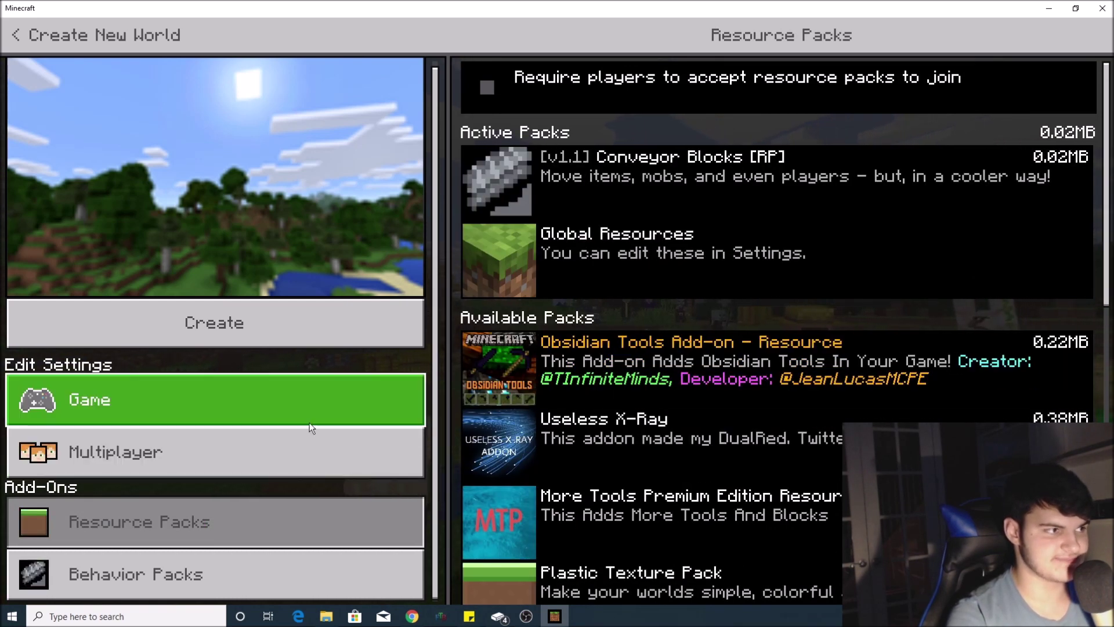
# Activate the [v1.1] Conveyor Blocks [BP] behavior pack and create the world
pyautogui.click(211, 566)
pyautogui.click(790, 400)
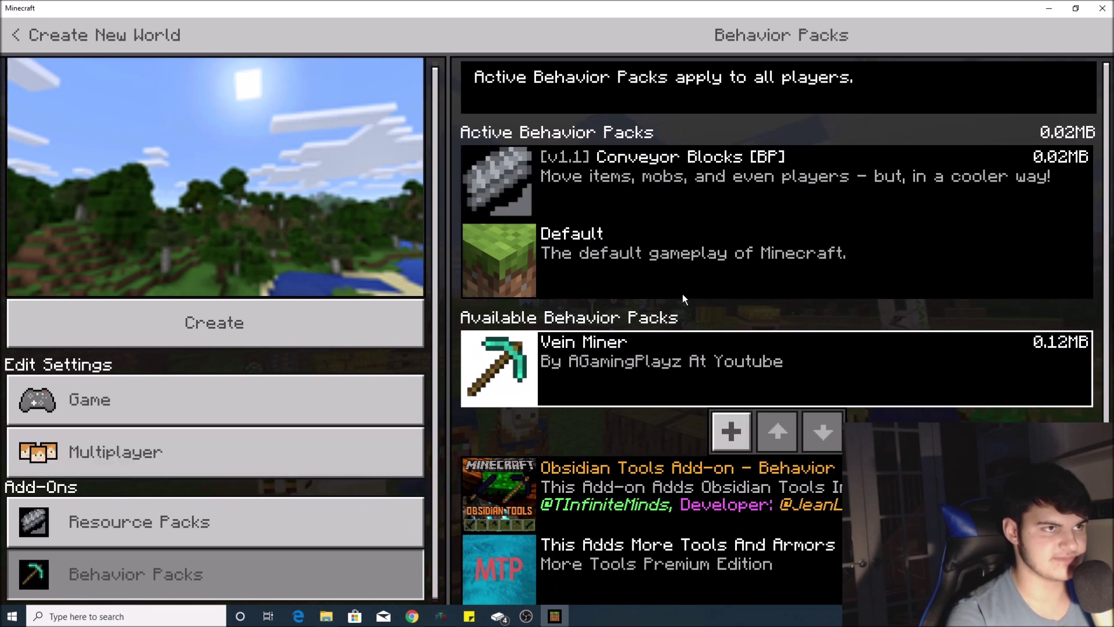
pyautogui.click(262, 319)
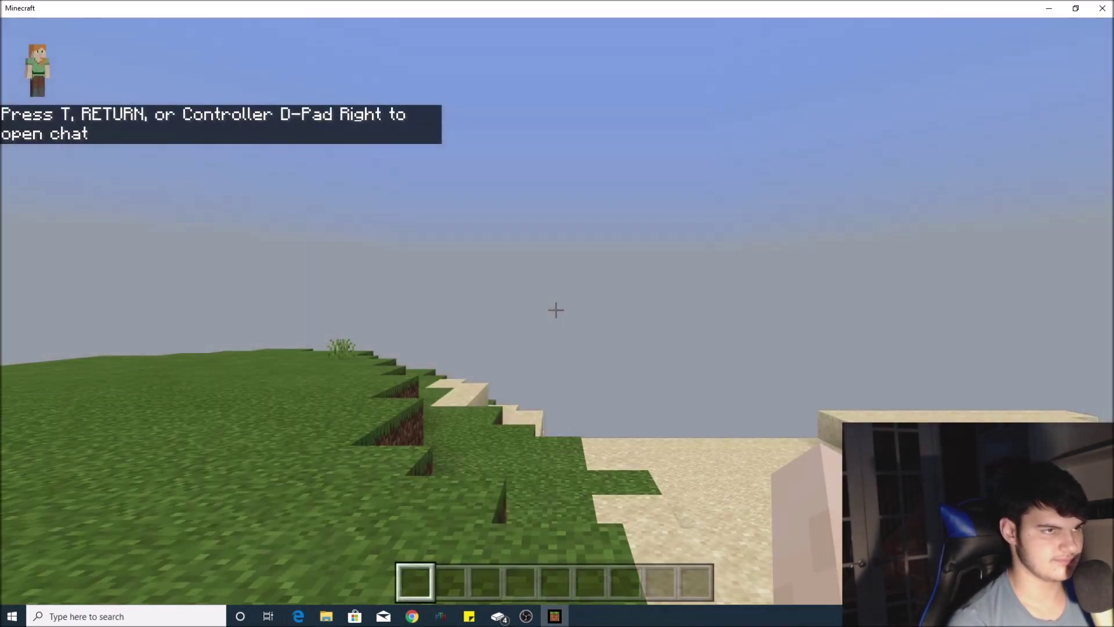
# Search the creative inventory for "craf" and put a stack of 64 crafting tables in the hotbar
pyautogui.press('e')
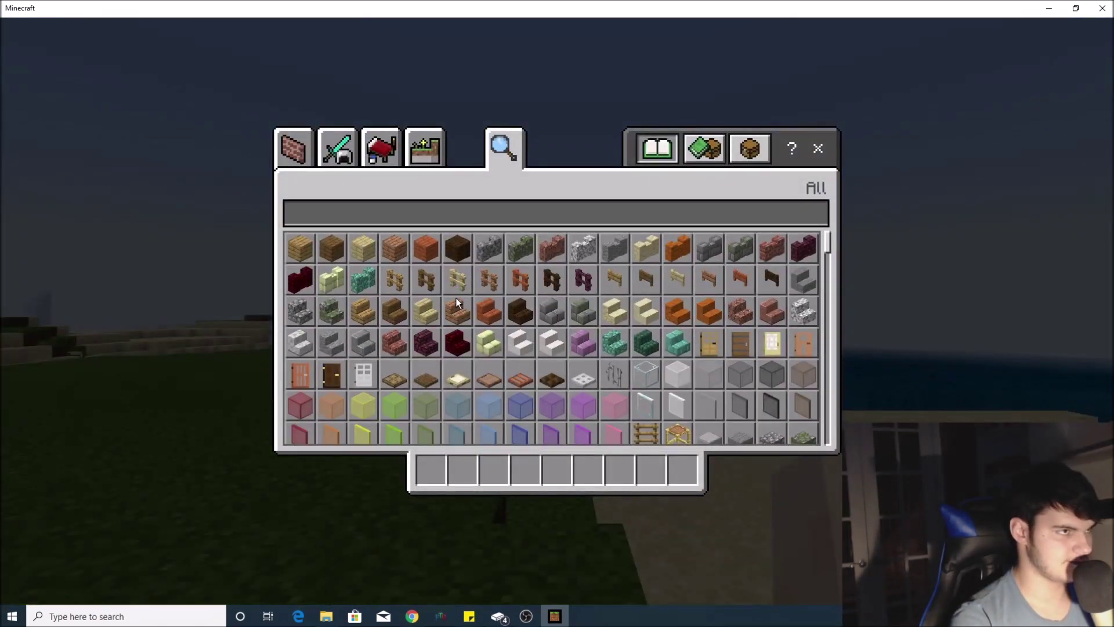
pyautogui.click(478, 210)
pyautogui.write('craf')
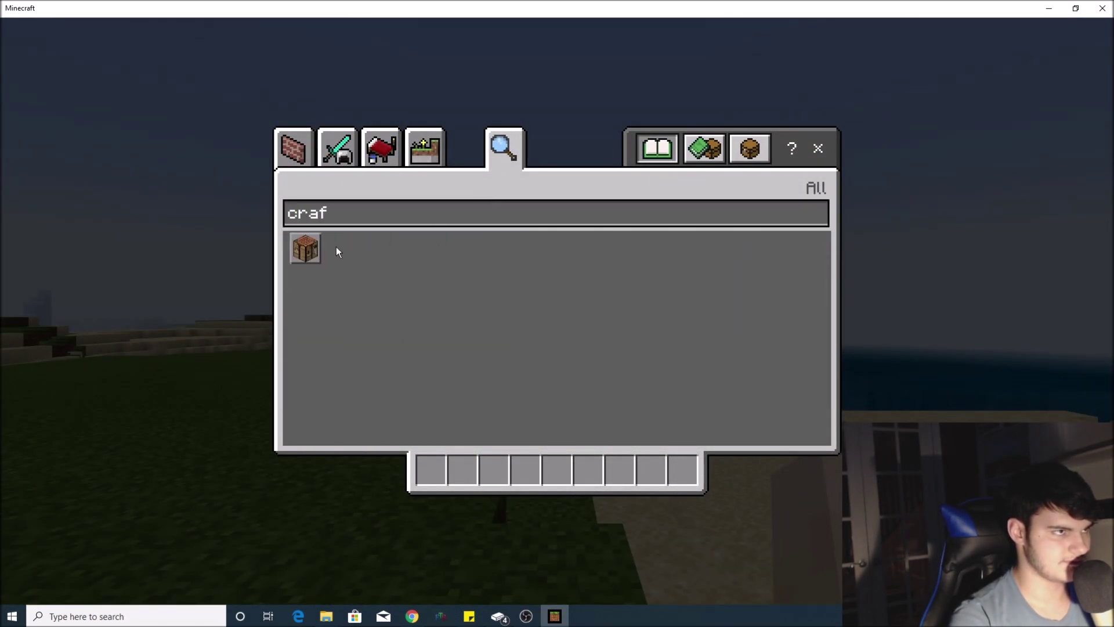
pyautogui.click(305, 248)
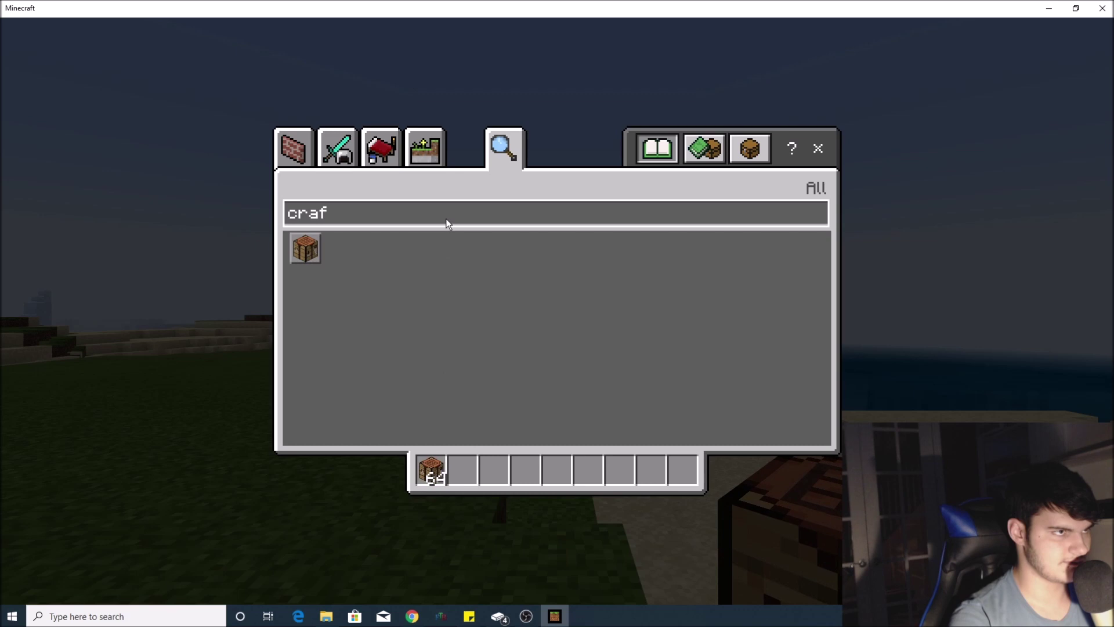
# Search the inventory for "iron", add a stack of 64 iron ingots to the hotbar, and close the inventory
pyautogui.press('BackSpace')
pyautogui.press('BackSpace')
pyautogui.press('BackSpace')
pyautogui.press('BackSpace')
pyautogui.write('ir')
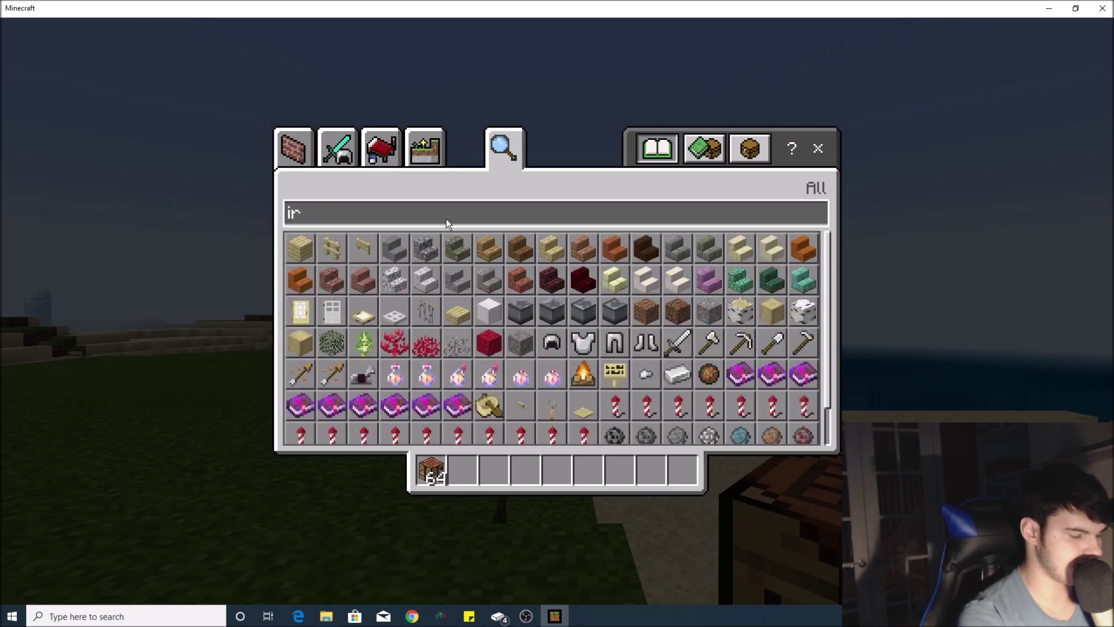
pyautogui.write('on')
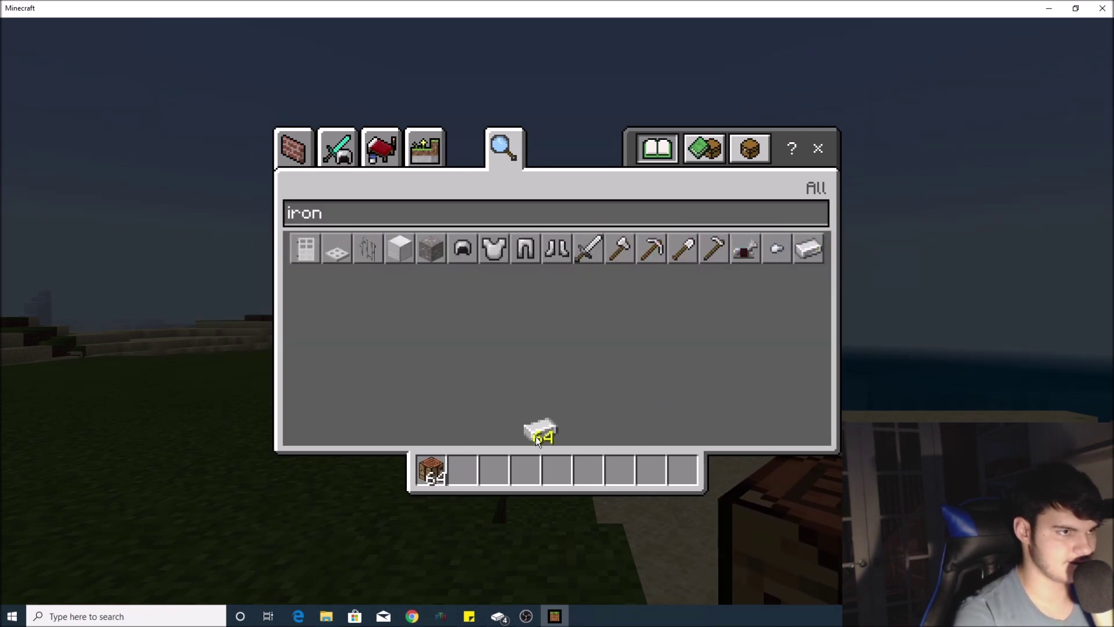
pyautogui.press('Escape')
# Place a crafting table on the grass and walk up to it empty-handed
pyautogui.rightClick(555, 311)
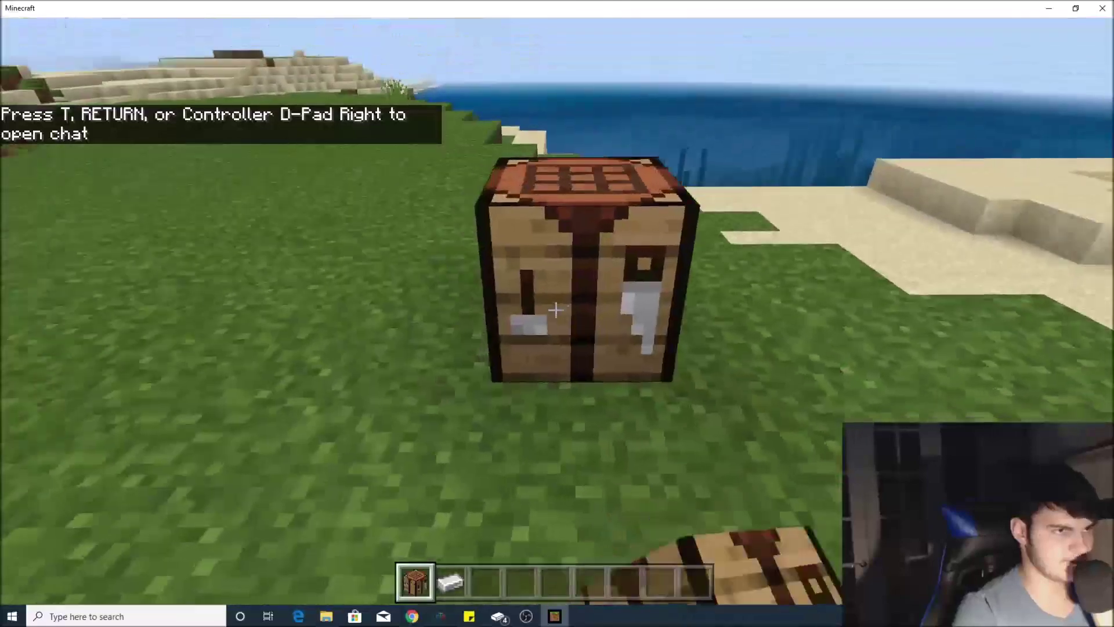
pyautogui.press('2')
pyautogui.scroll(-3, 556, 310)
pyautogui.press('w')
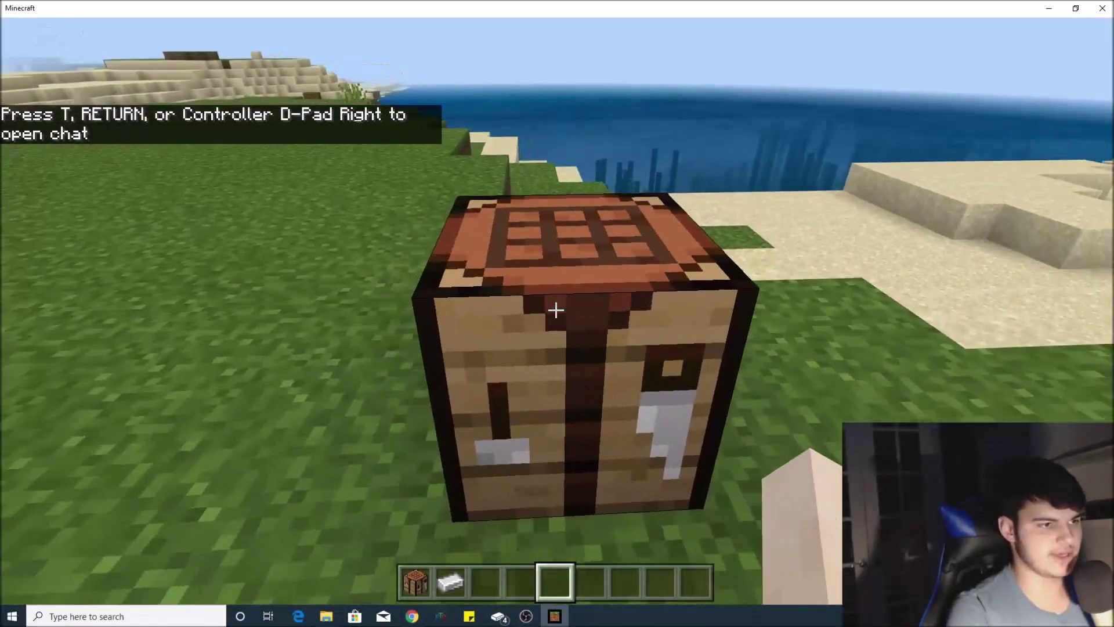
# Craft a Conveyor Block [Player Lifter] from four iron ingots in a Y shape at the crafting table
pyautogui.rightClick(555, 310)
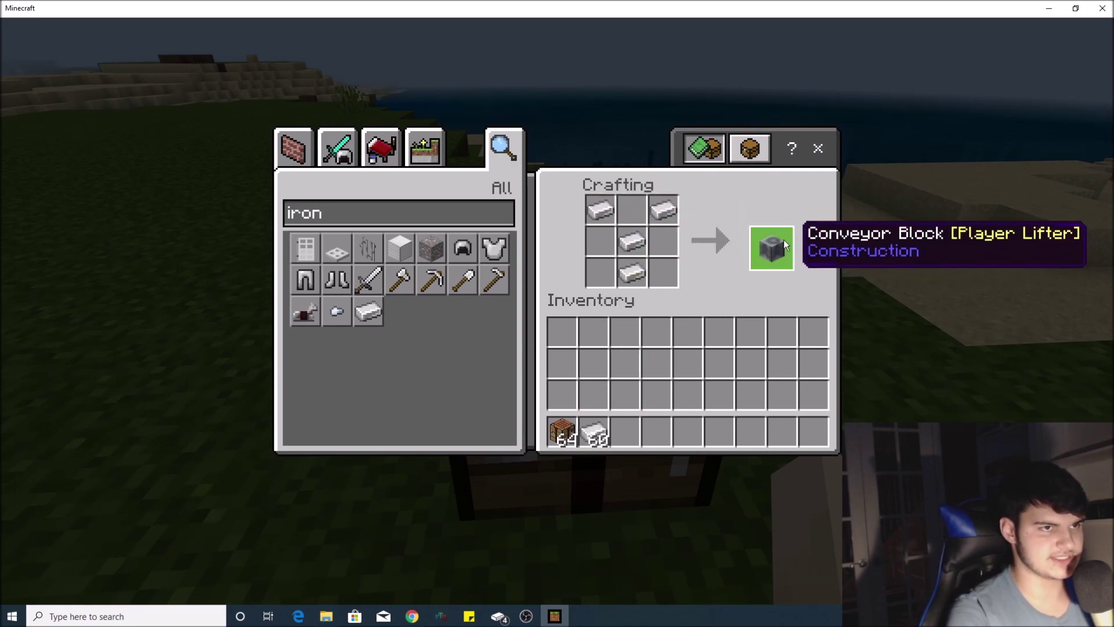
pyautogui.keyDown('shift'); pyautogui.click(783, 239); pyautogui.keyUp('shift')
pyautogui.press('Escape')
# Place a row of four Player Lifter conveyor blocks on the grass beside the crafting table
pyautogui.press('3')
pyautogui.rightClick(555, 311)
pyautogui.rightClick(556, 310)
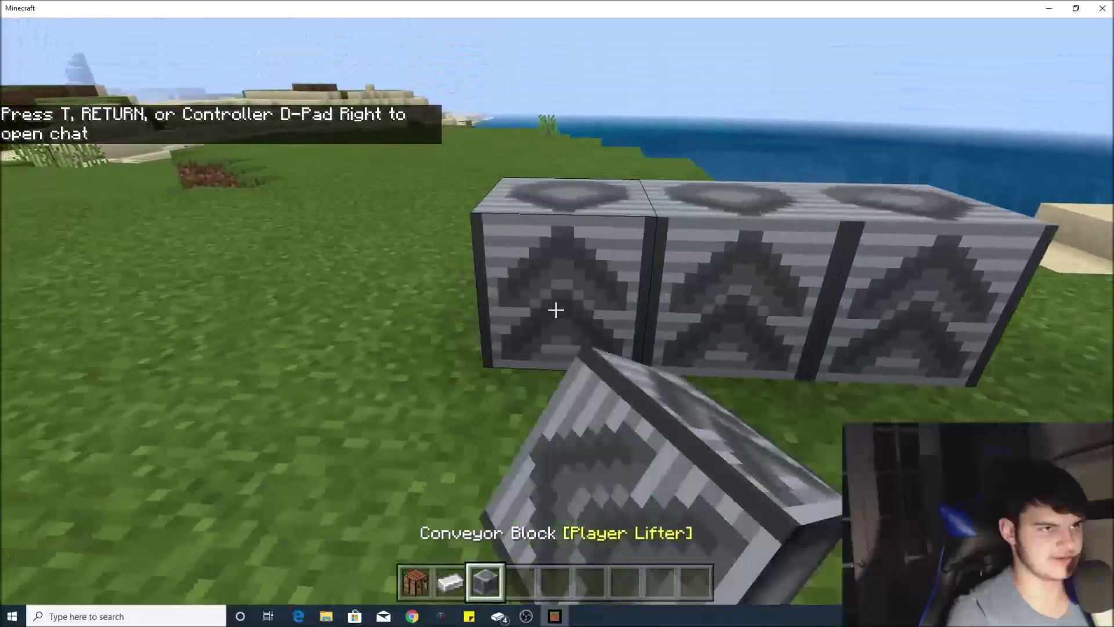
pyautogui.rightClick(556, 311)
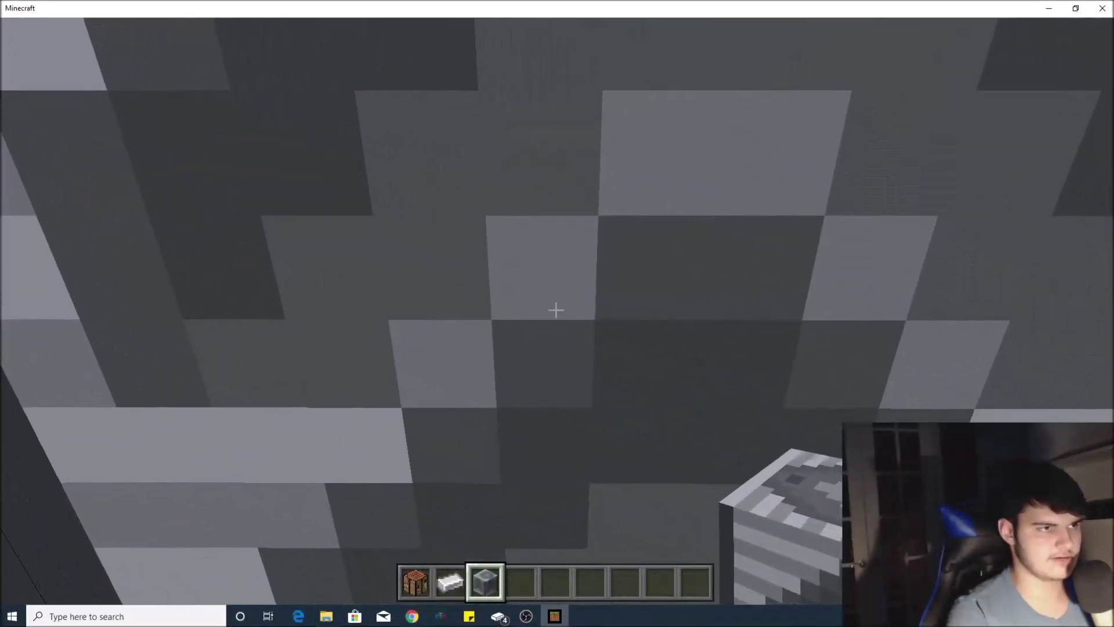
pyautogui.click(556, 310)
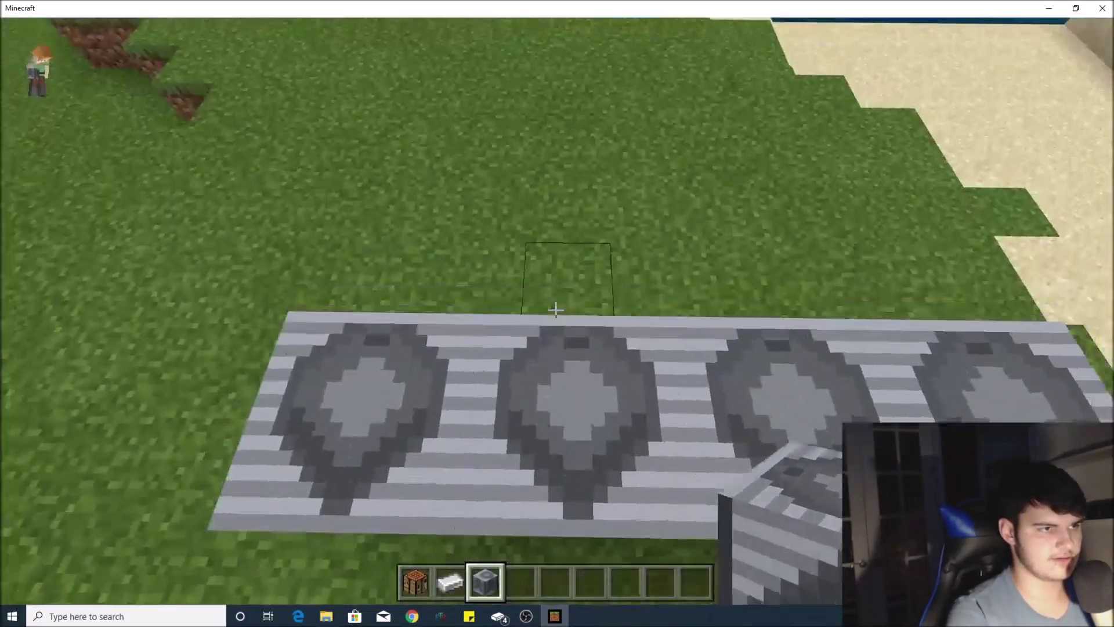
pyautogui.press('5')
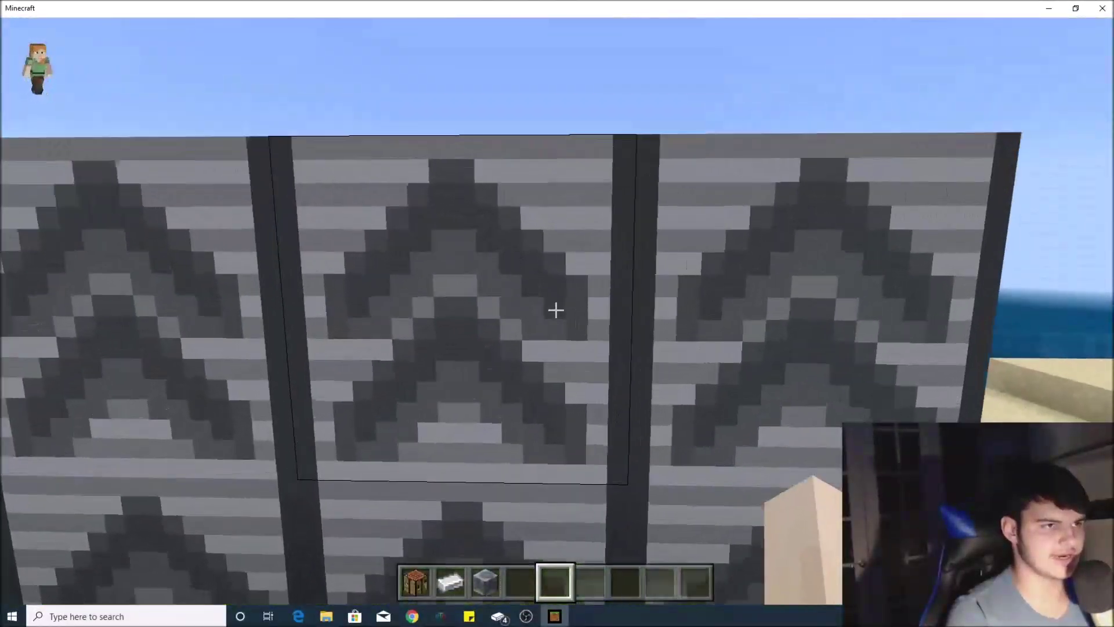
# Stack more Player Lifter blocks on the row to build a wall four blocks wide and four high
pyautogui.press('3')
pyautogui.rightClick(555, 311)
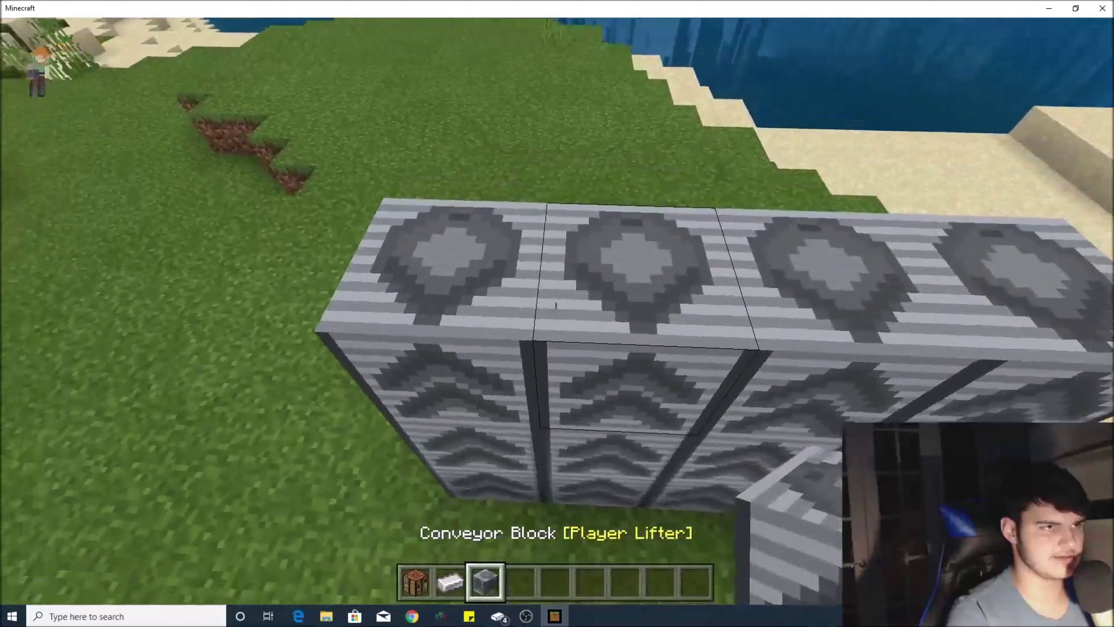
pyautogui.rightClick(554, 310)
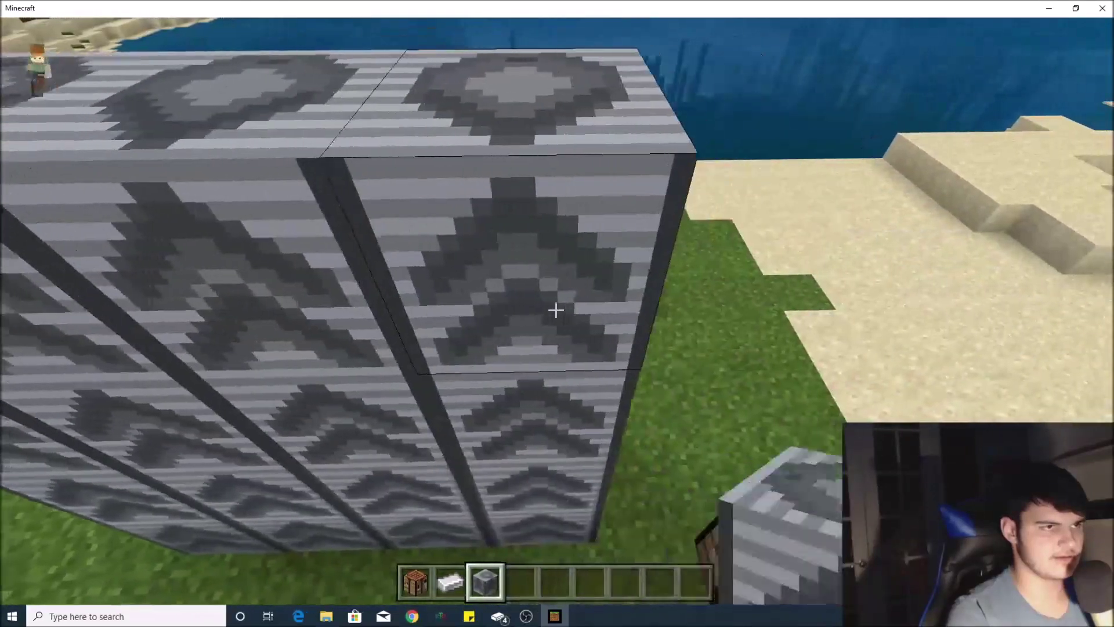
# Test riding up the conveyor wall empty-handed and check the lift from a third-person view
pyautogui.press('5')
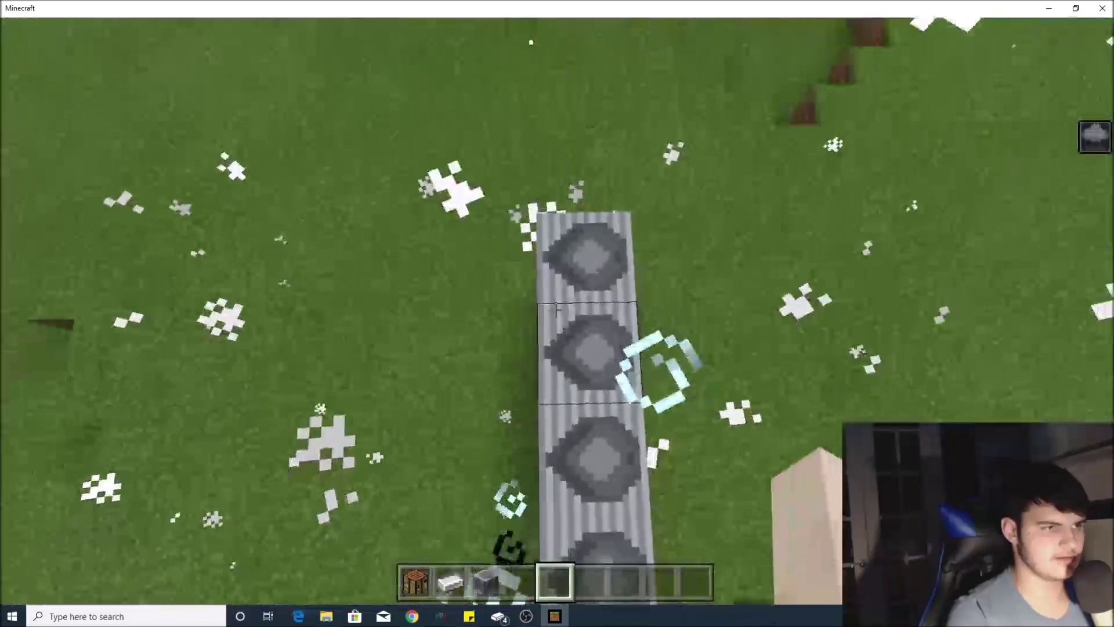
pyautogui.press('F5')
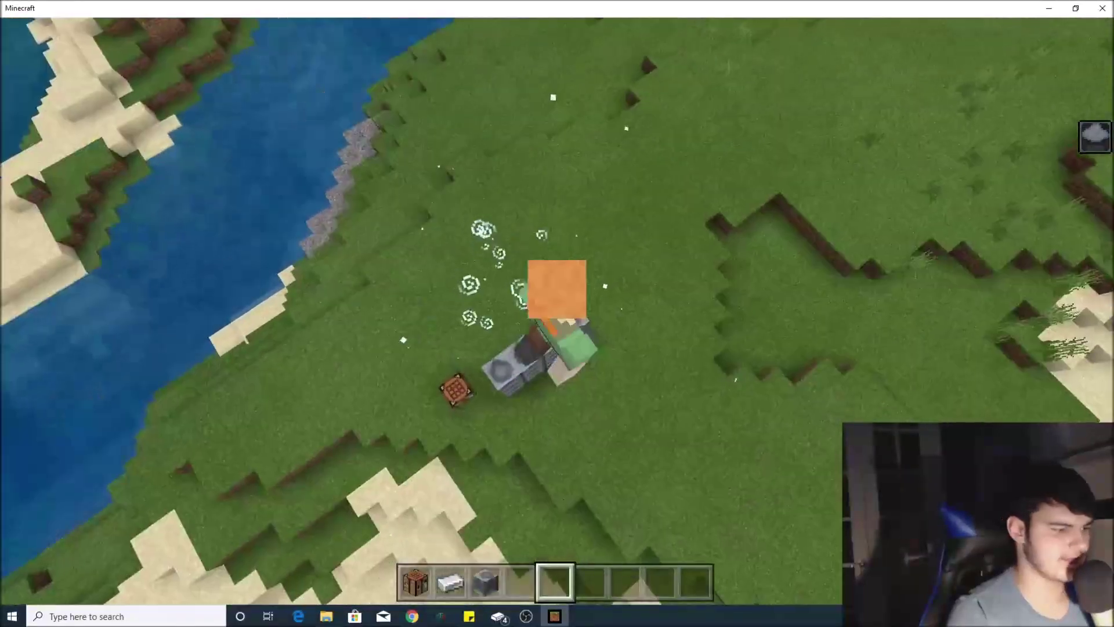
pyautogui.press('F5')
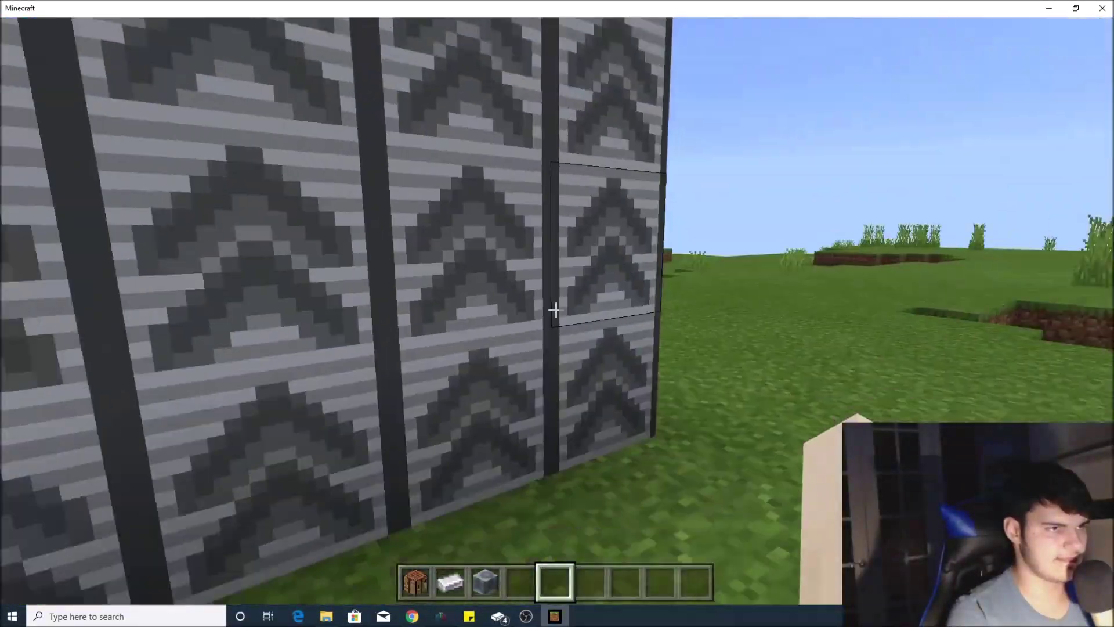
pyautogui.press('w')
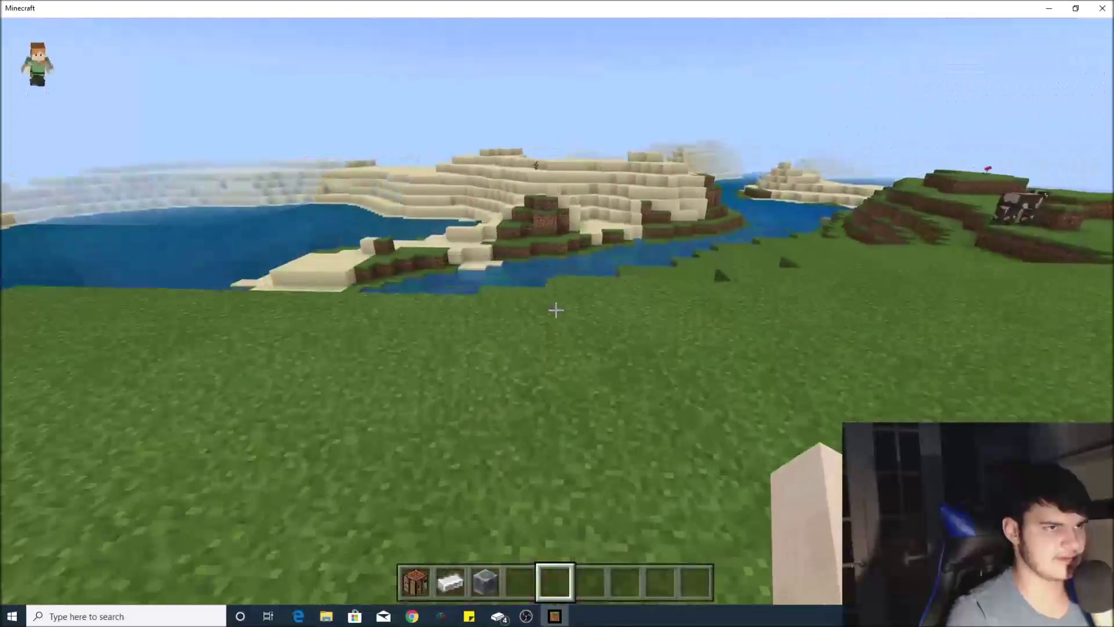
# Back away to view the whole conveyor wall, show the character from the front, and pause the game
pyautogui.press('s')
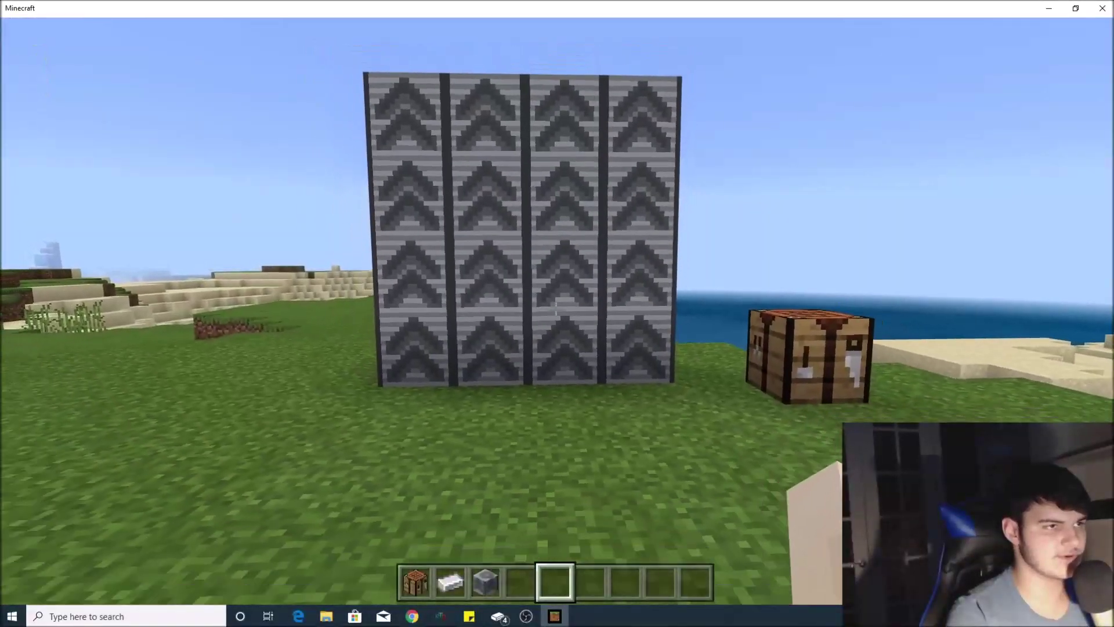
pyautogui.press('F5')
pyautogui.press('F5')
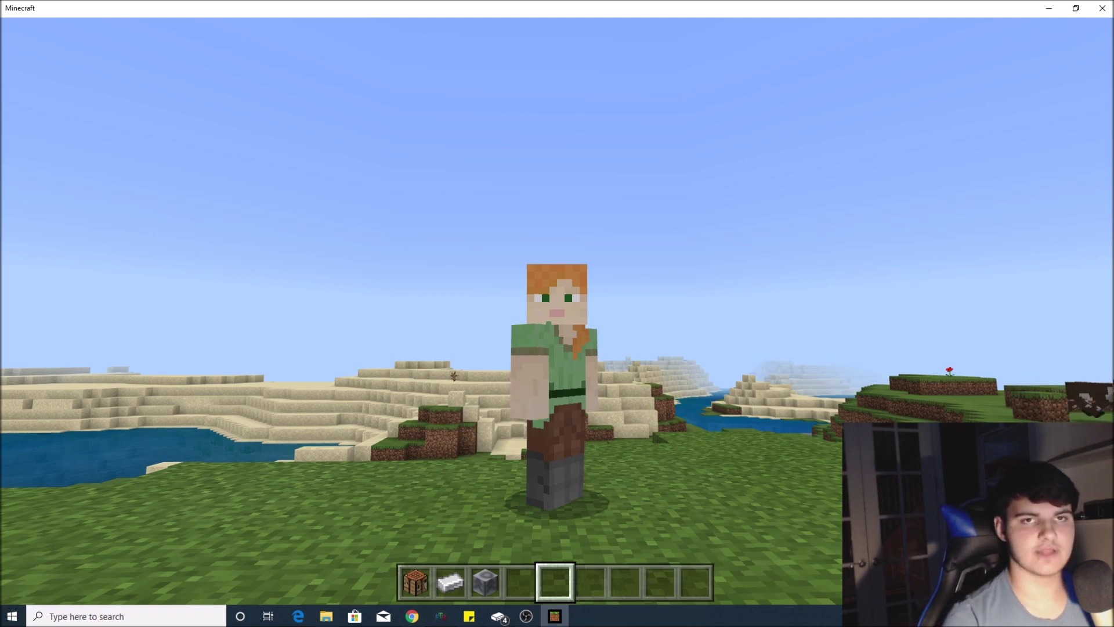
pyautogui.press('Escape')
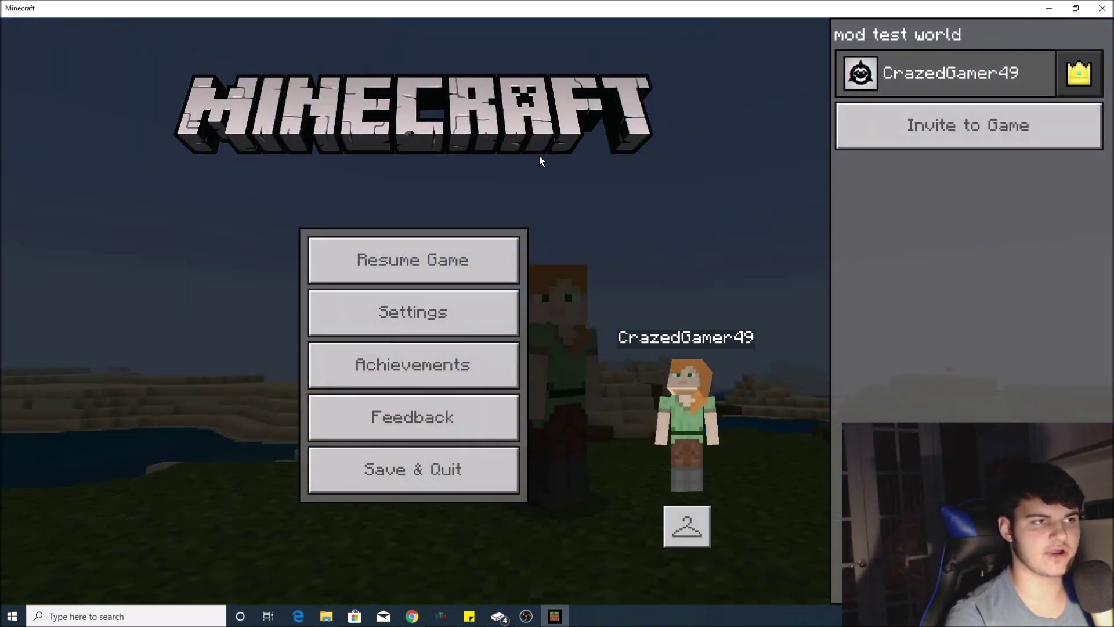